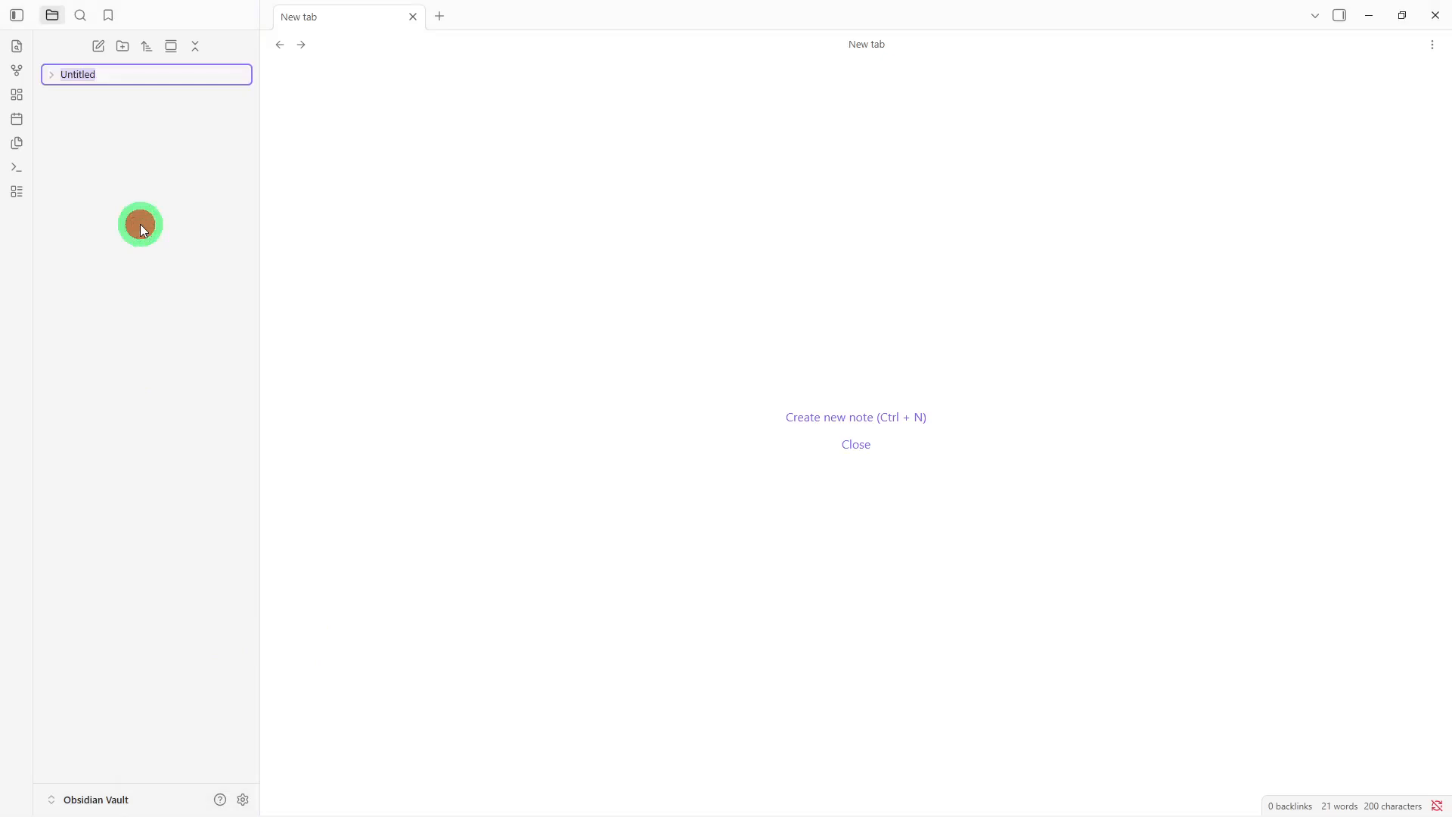
- Name the new untitled folder Employees
{"action": "key", "text": "BackSpace"}
{"action": "type", "text": "Employees"}
{"action": "key", "text": "Return"}
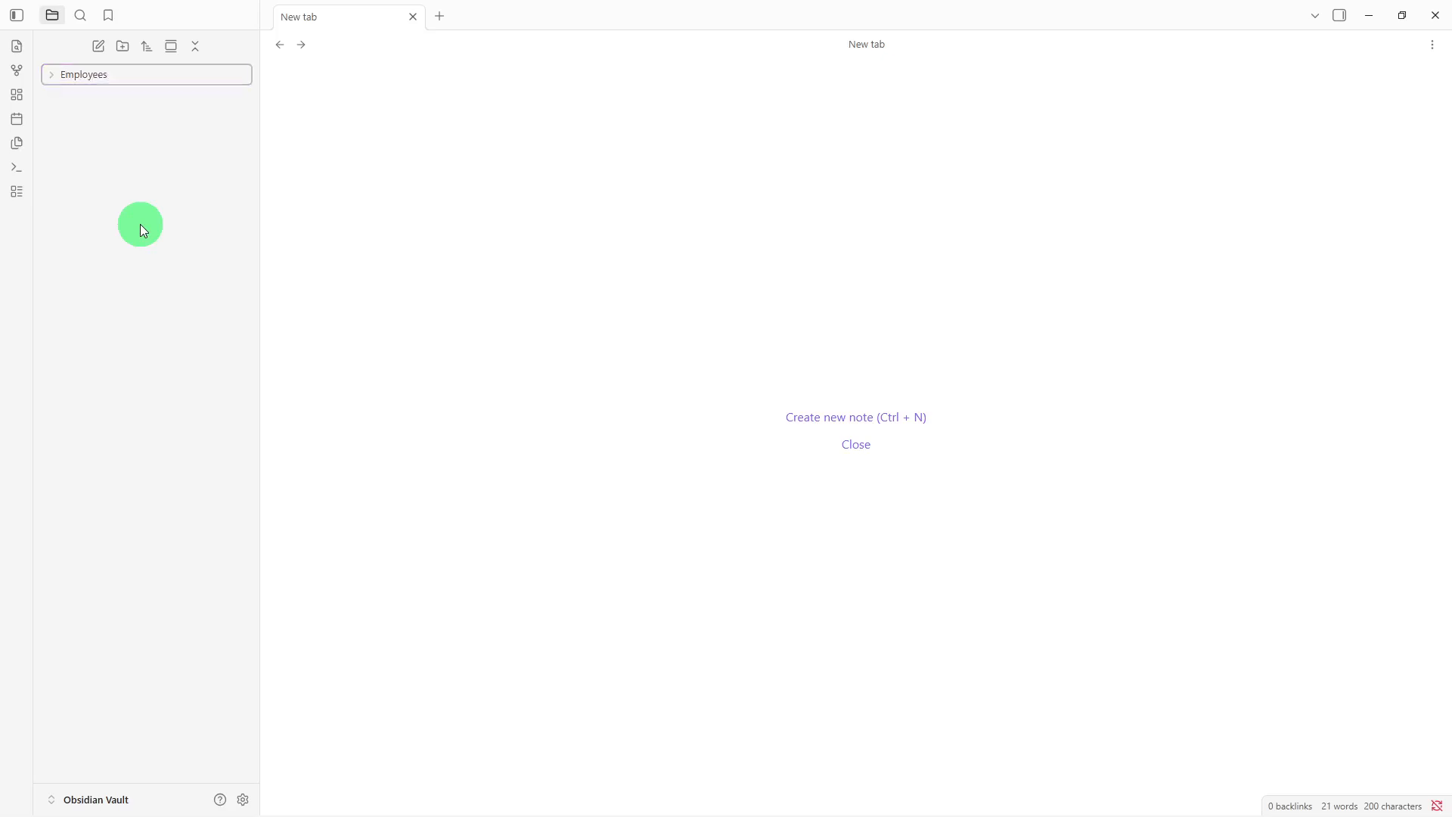
- Create another folder at the vault's top level and name it Department
{"action": "right_click", "coordinate": [143, 228]}
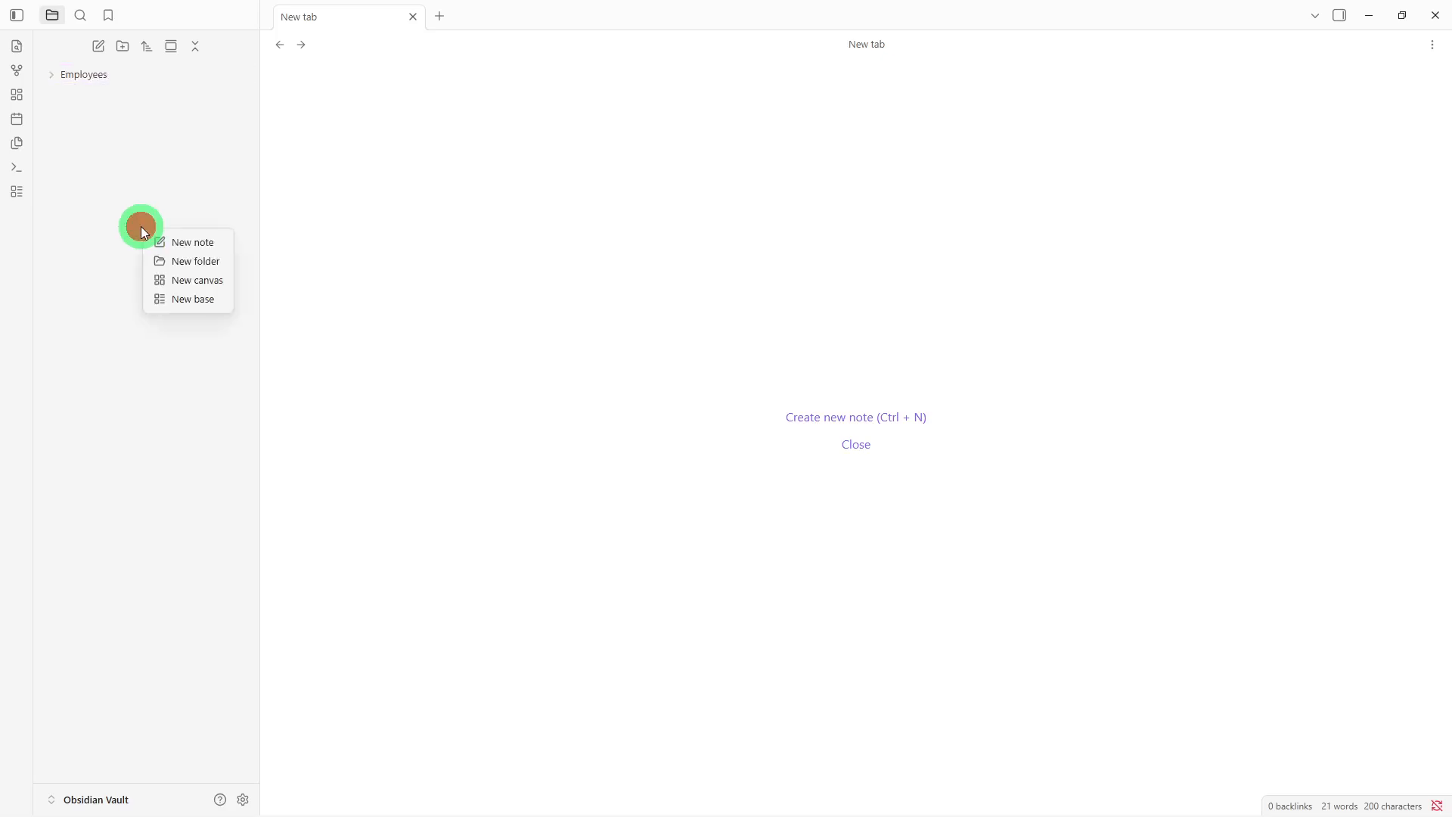
{"action": "left_click", "coordinate": [180, 264]}
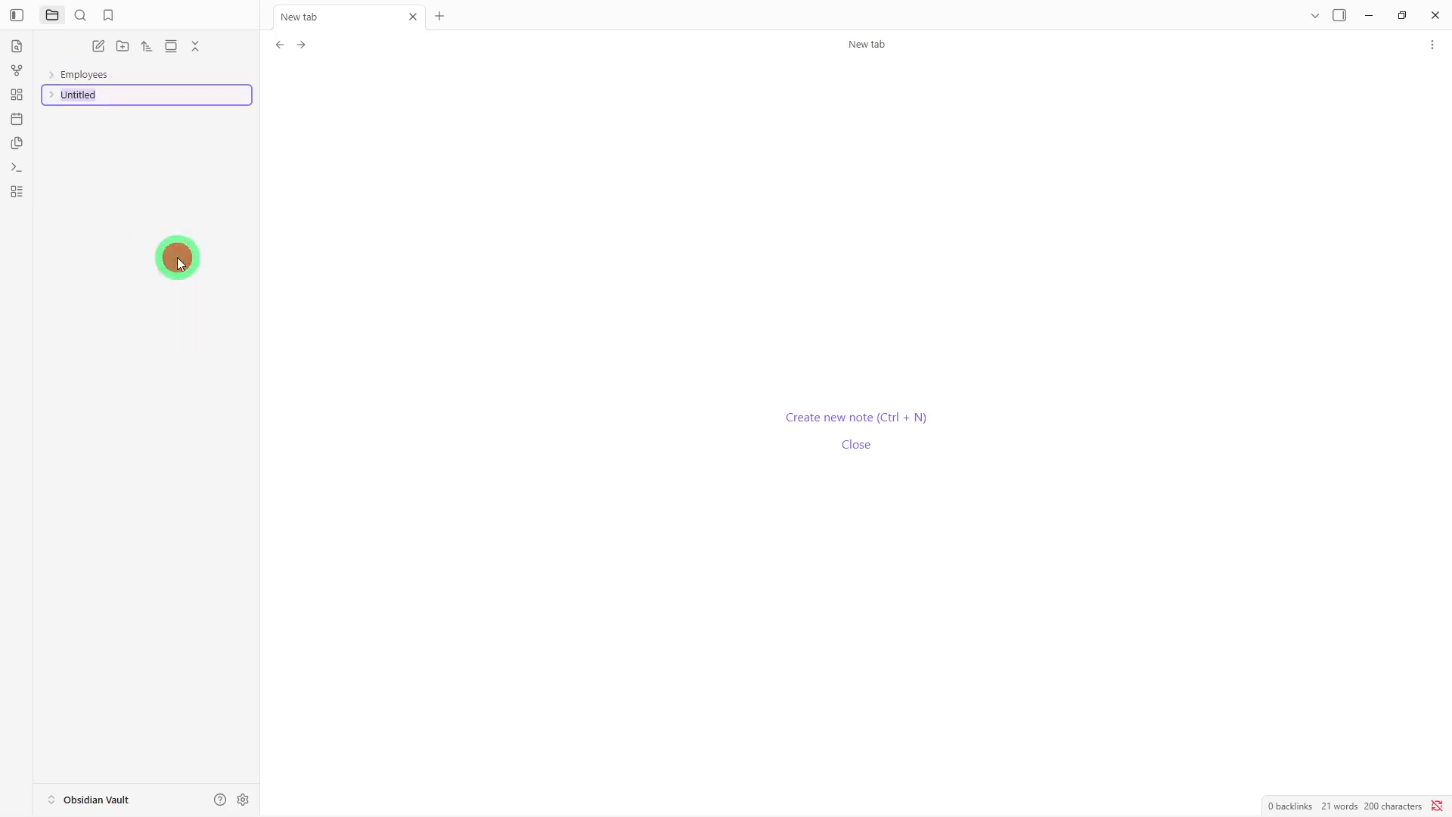
{"action": "key", "text": "BackSpace"}
{"action": "type", "text": "Depary"}
{"action": "key", "text": "BackSpace"}
{"action": "type", "text": "tment"}
{"action": "key", "text": "Return"}
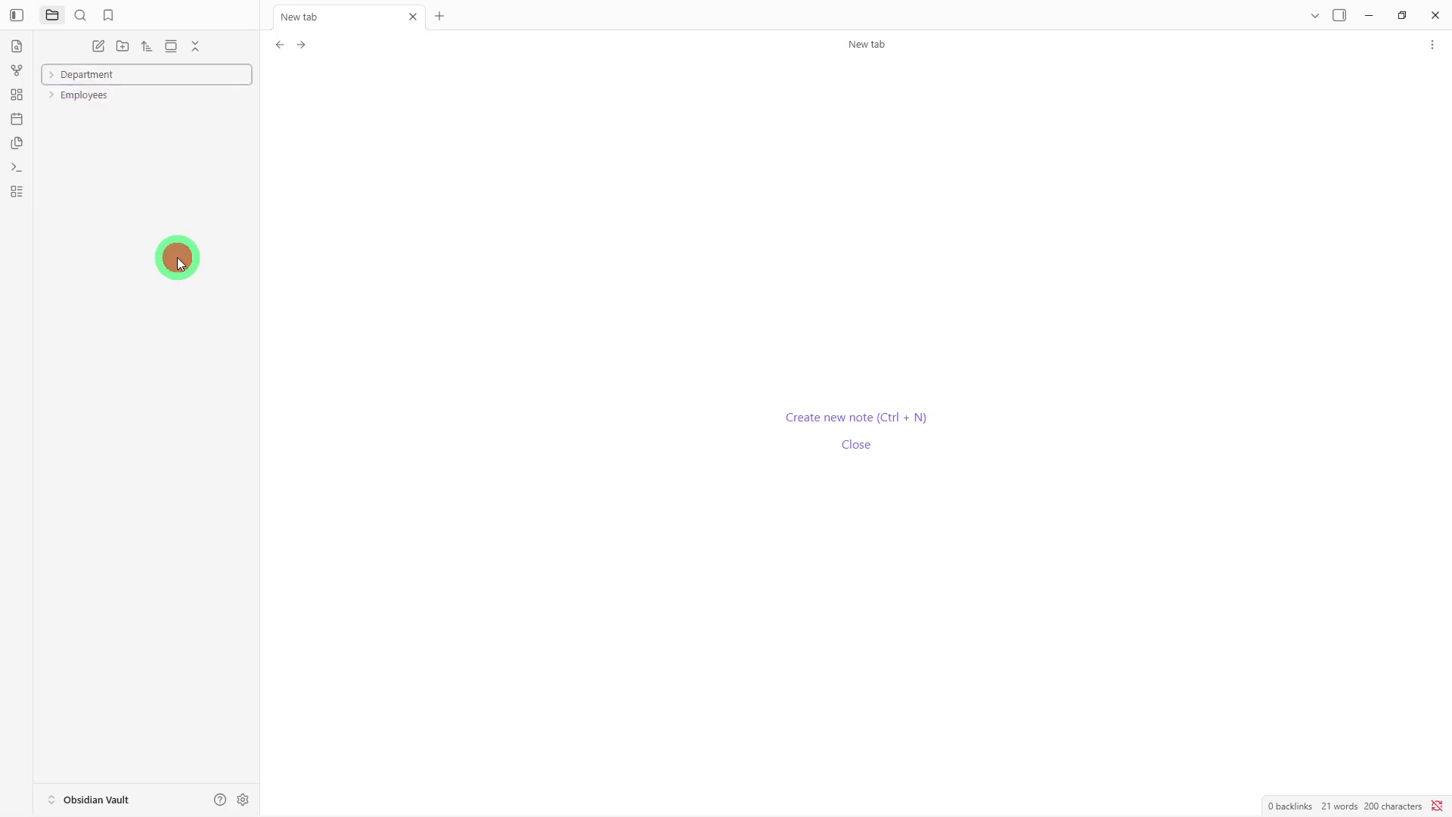
- Create a third top-level folder in the vault and name it Teams
{"action": "right_click", "coordinate": [177, 257]}
{"action": "left_click", "coordinate": [198, 292]}
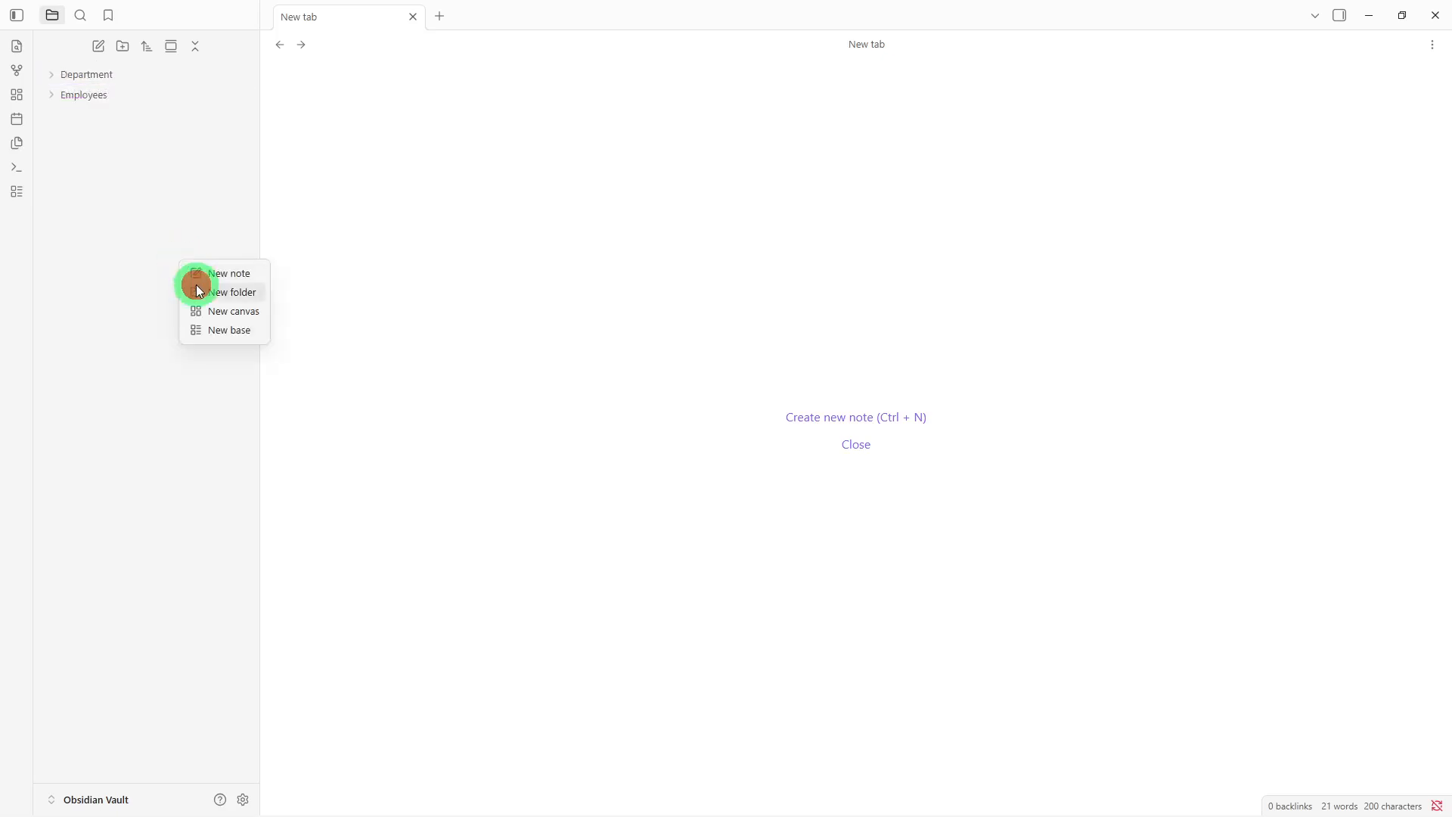
{"action": "key", "text": "BackSpace"}
{"action": "type", "text": "T"}
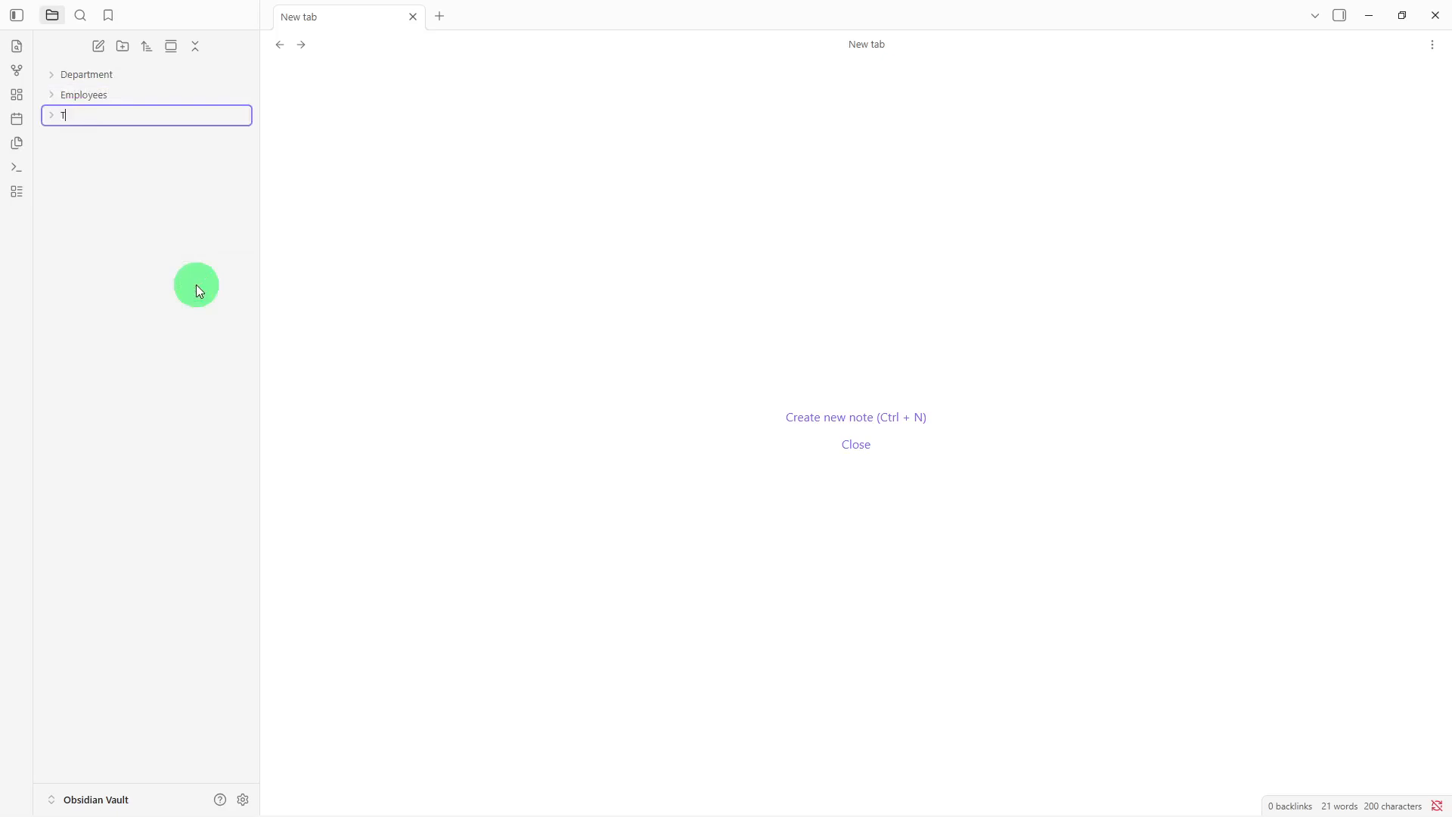
{"action": "type", "text": "eams"}
{"action": "key", "text": "Return"}
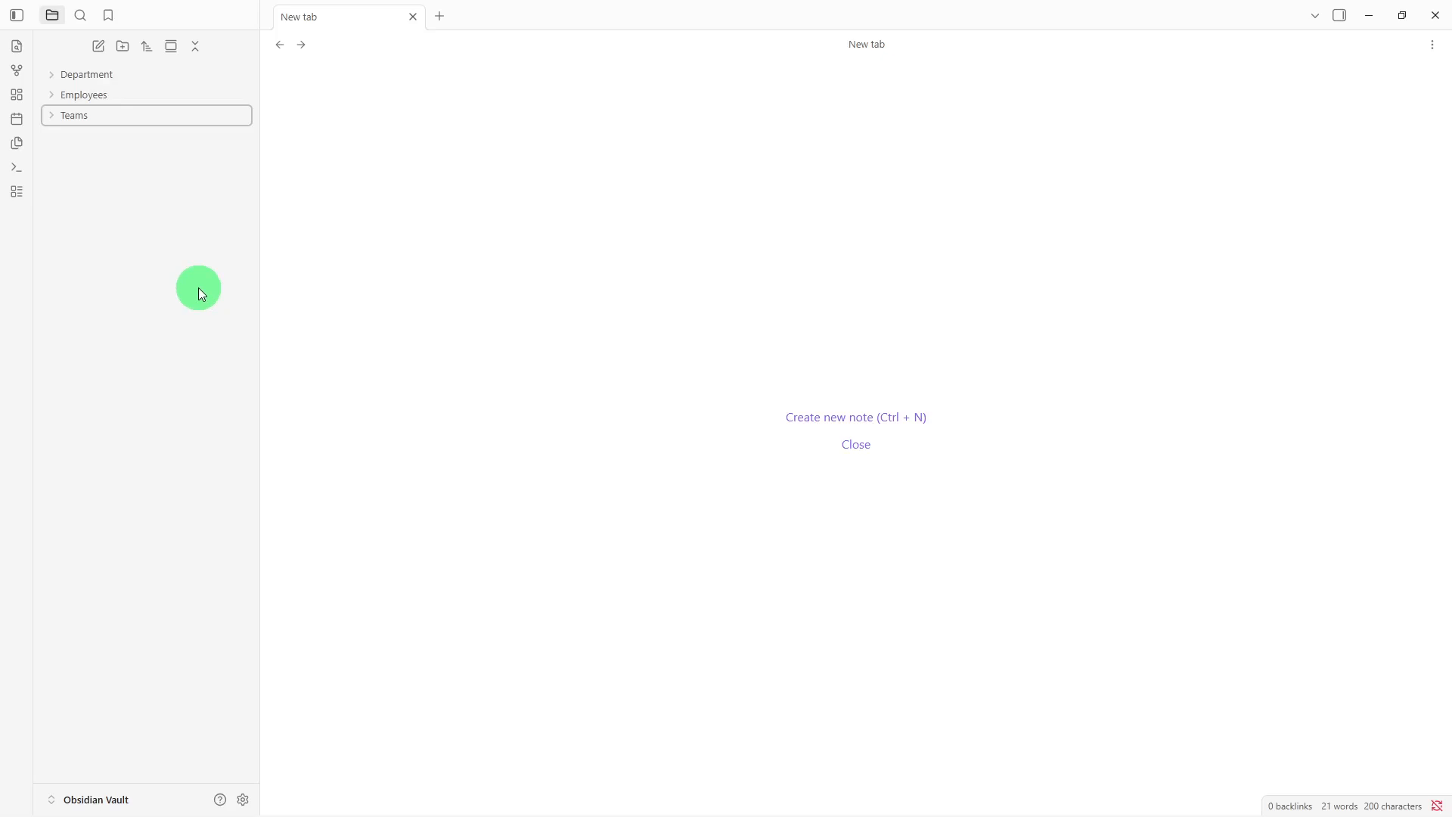
- Create a new note at the vault's top level and title it Employee Directory
{"action": "right_click", "coordinate": [201, 294]}
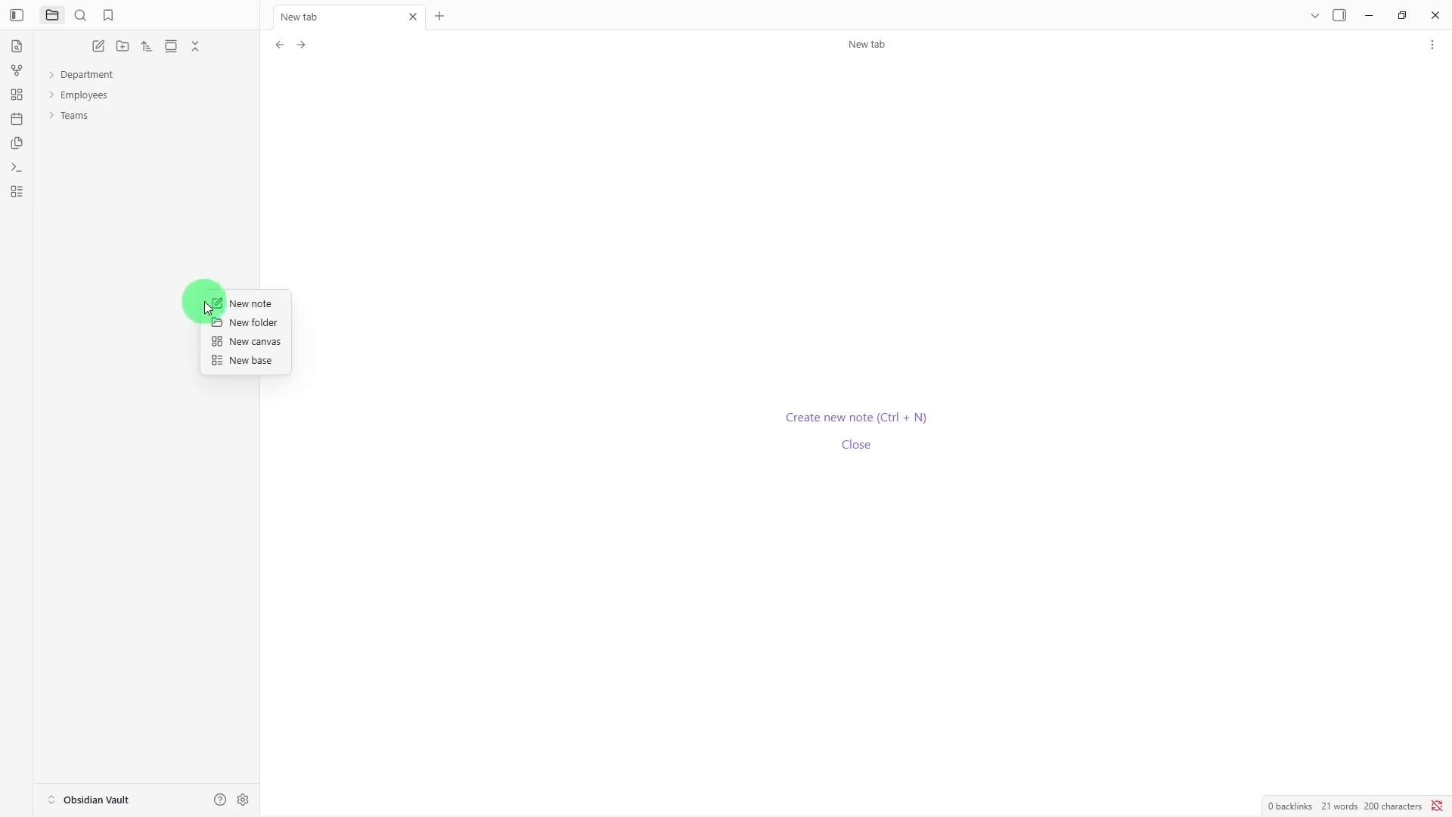
{"action": "left_click", "coordinate": [209, 301]}
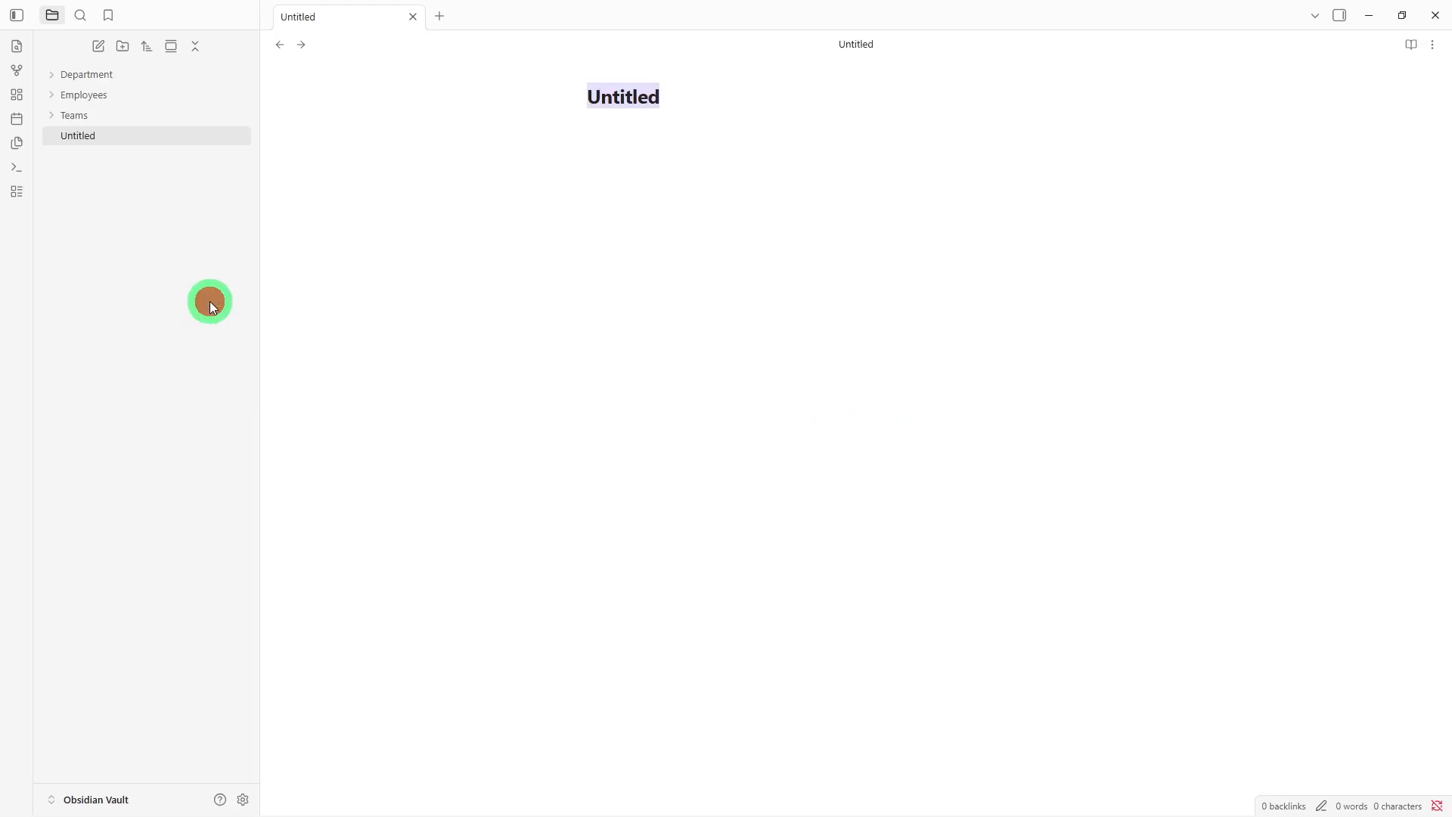
{"action": "key", "text": "BackSpace"}
{"action": "type", "text": "e"}
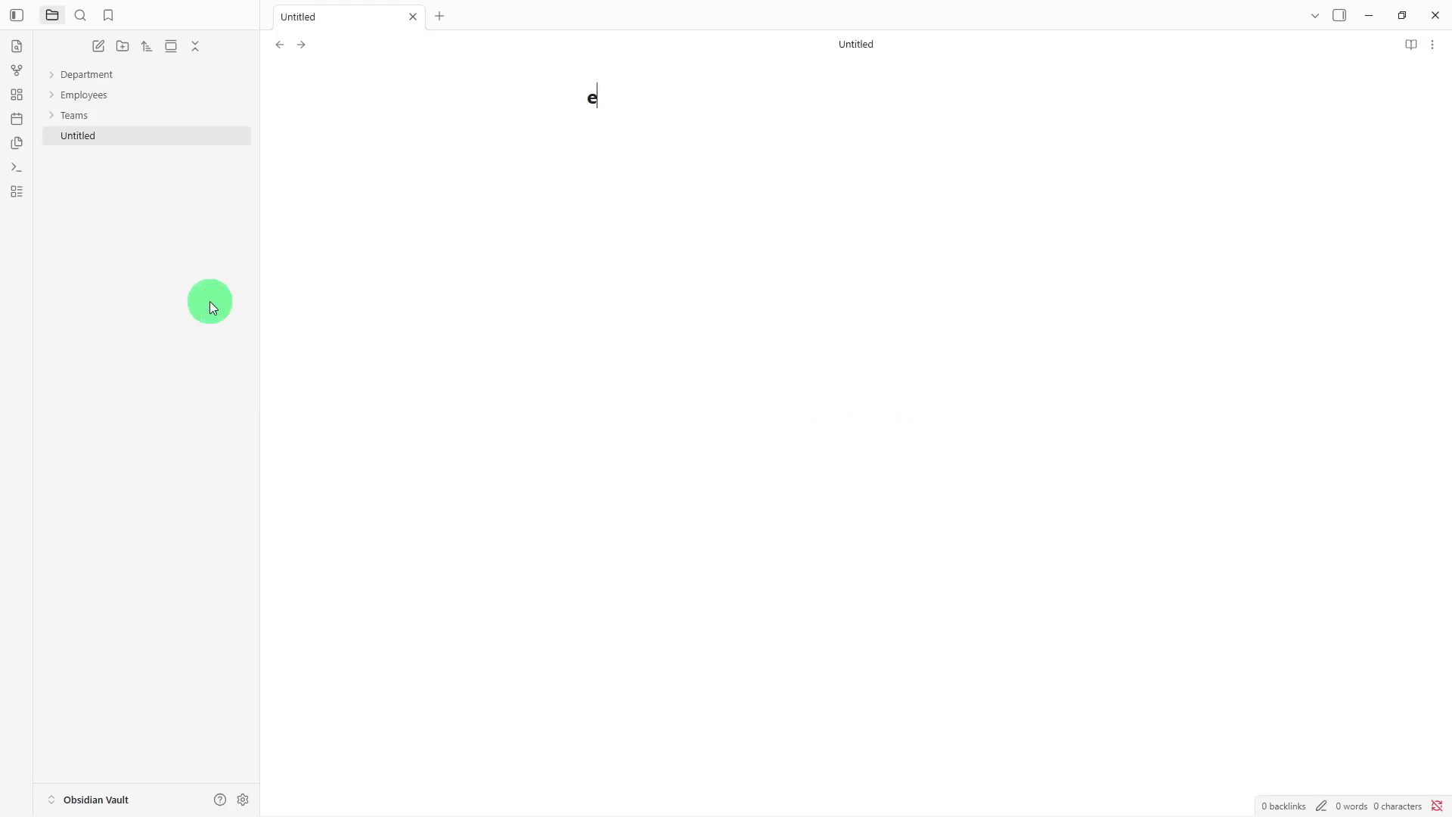
{"action": "key", "text": "BackSpace"}
{"action": "type", "text": "Employee Direct"}
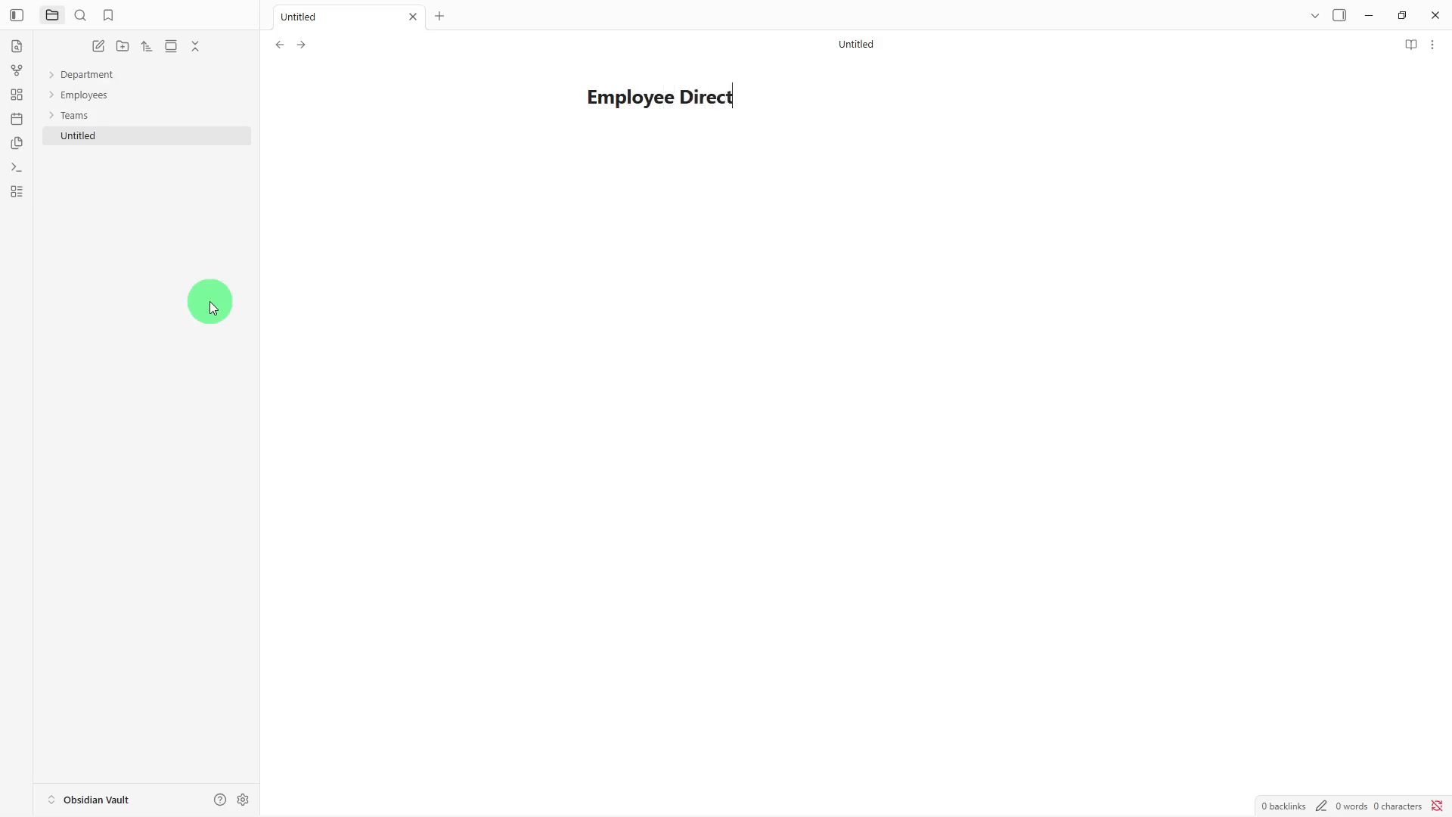
{"action": "type", "text": "ory"}
{"action": "key", "text": "Return"}
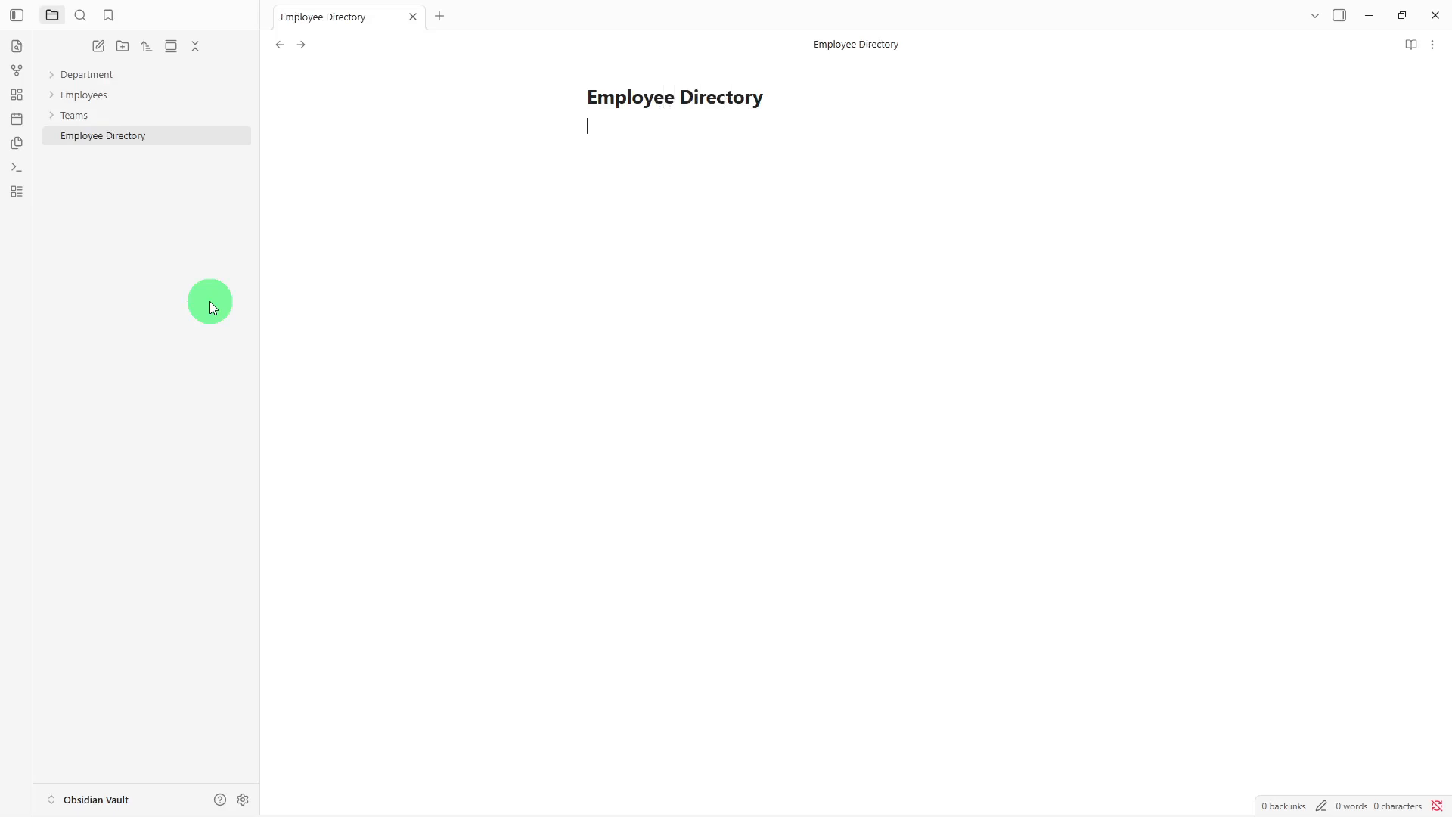
- Add an outline with Employee List, Employee Information (Name, Position, Department, Email, Phone, Location, Start Date), Responsibilities and Notes, separating the first two level-2 headings
{"action": "type", "text": "## Employee List - ## Employee Information Name: Position: Department: Email: Phone: Location: Start Date: ## Responsibilities - ## Notes -"}
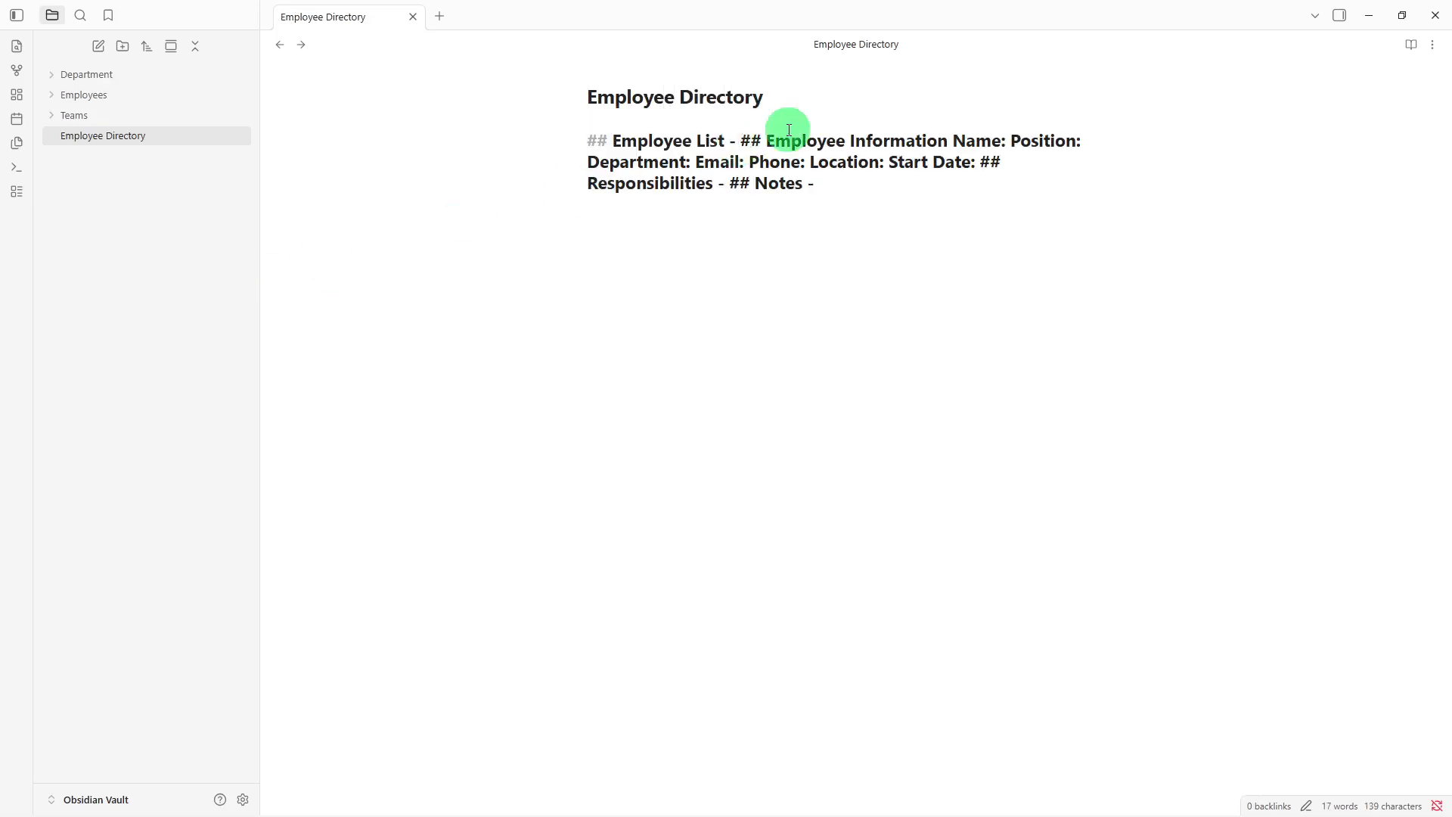
{"action": "left_click", "coordinate": [741, 140]}
{"action": "key", "text": "Return"}
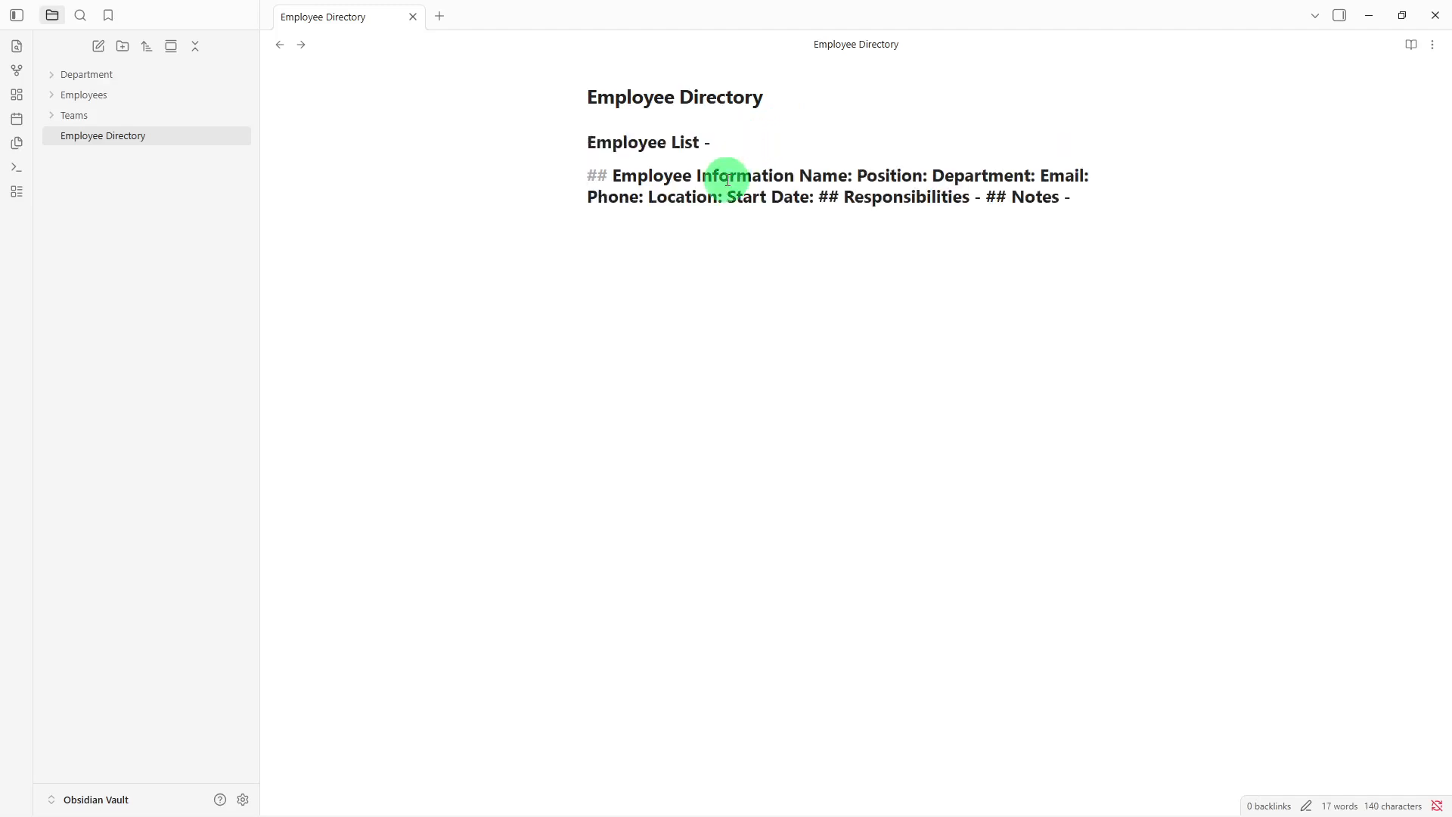
{"action": "left_click", "coordinate": [798, 175]}
{"action": "key", "text": "Return"}
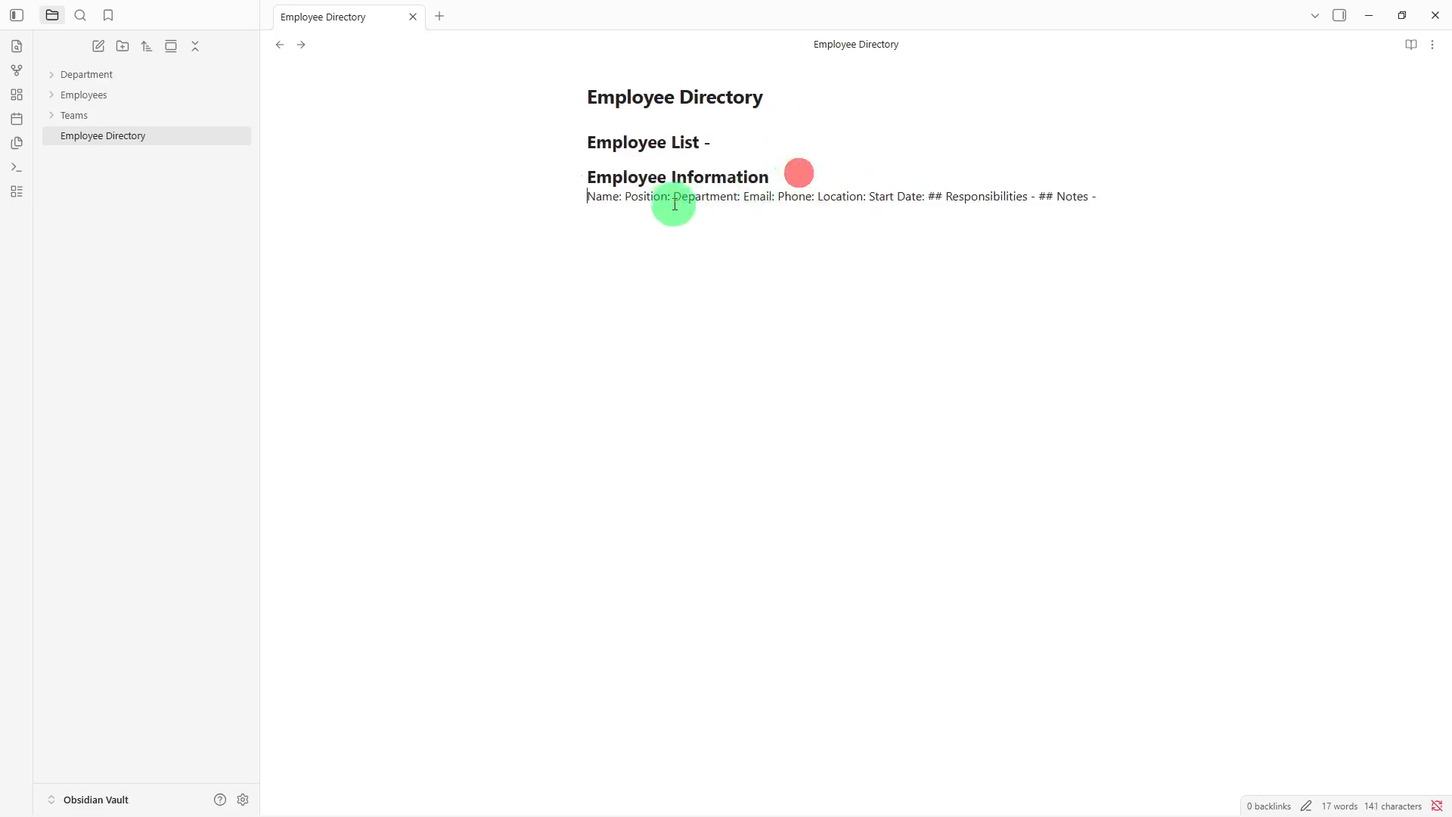
- Put Name, Position, Department, Email, Phone, Location and Start Date on separate lines under Employee Information, with the Responsibilities heading below them
{"action": "left_click", "coordinate": [630, 198]}
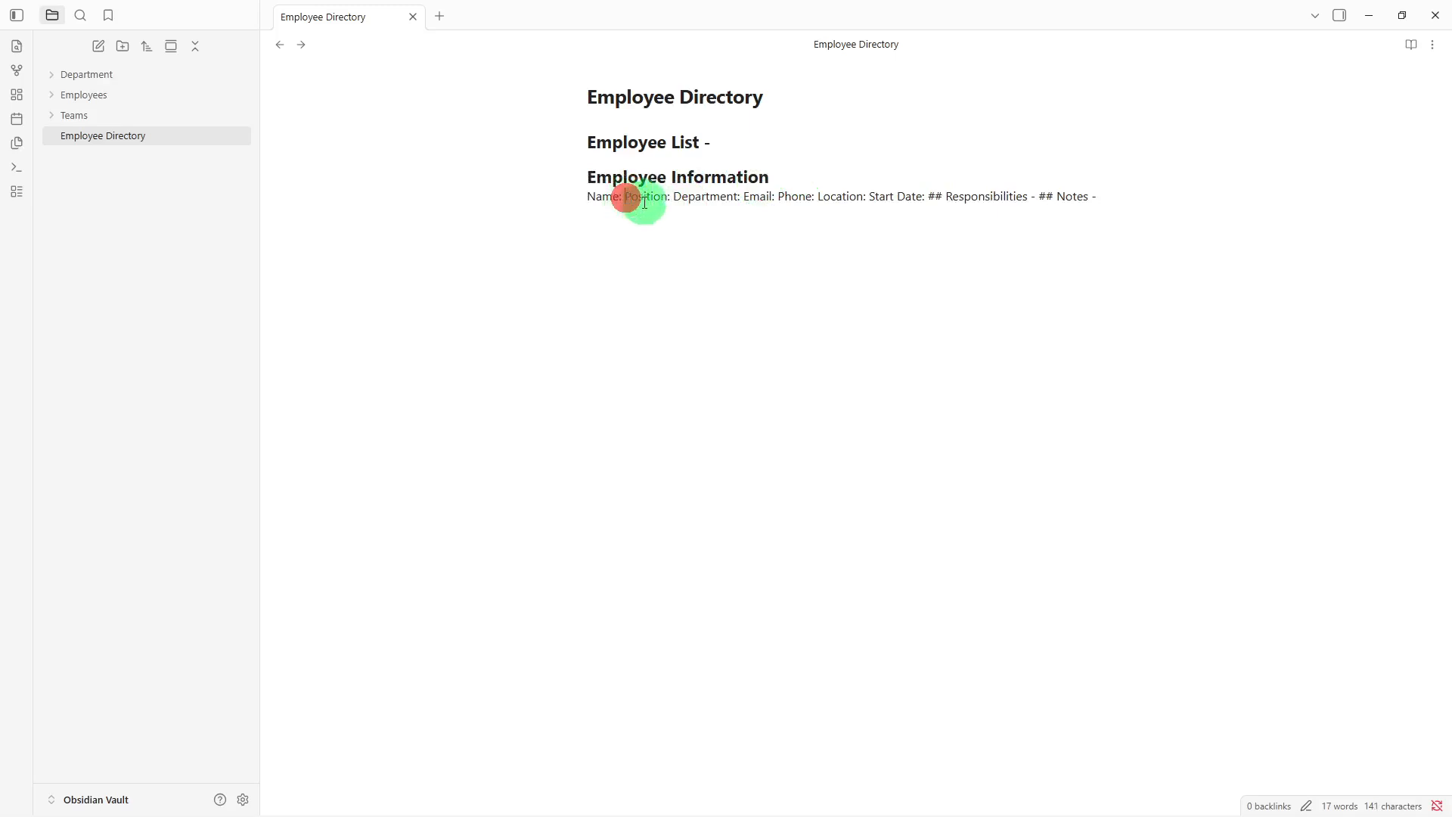
{"action": "key", "text": "Return"}
{"action": "left_click", "coordinate": [635, 217]}
{"action": "key", "text": "Return"}
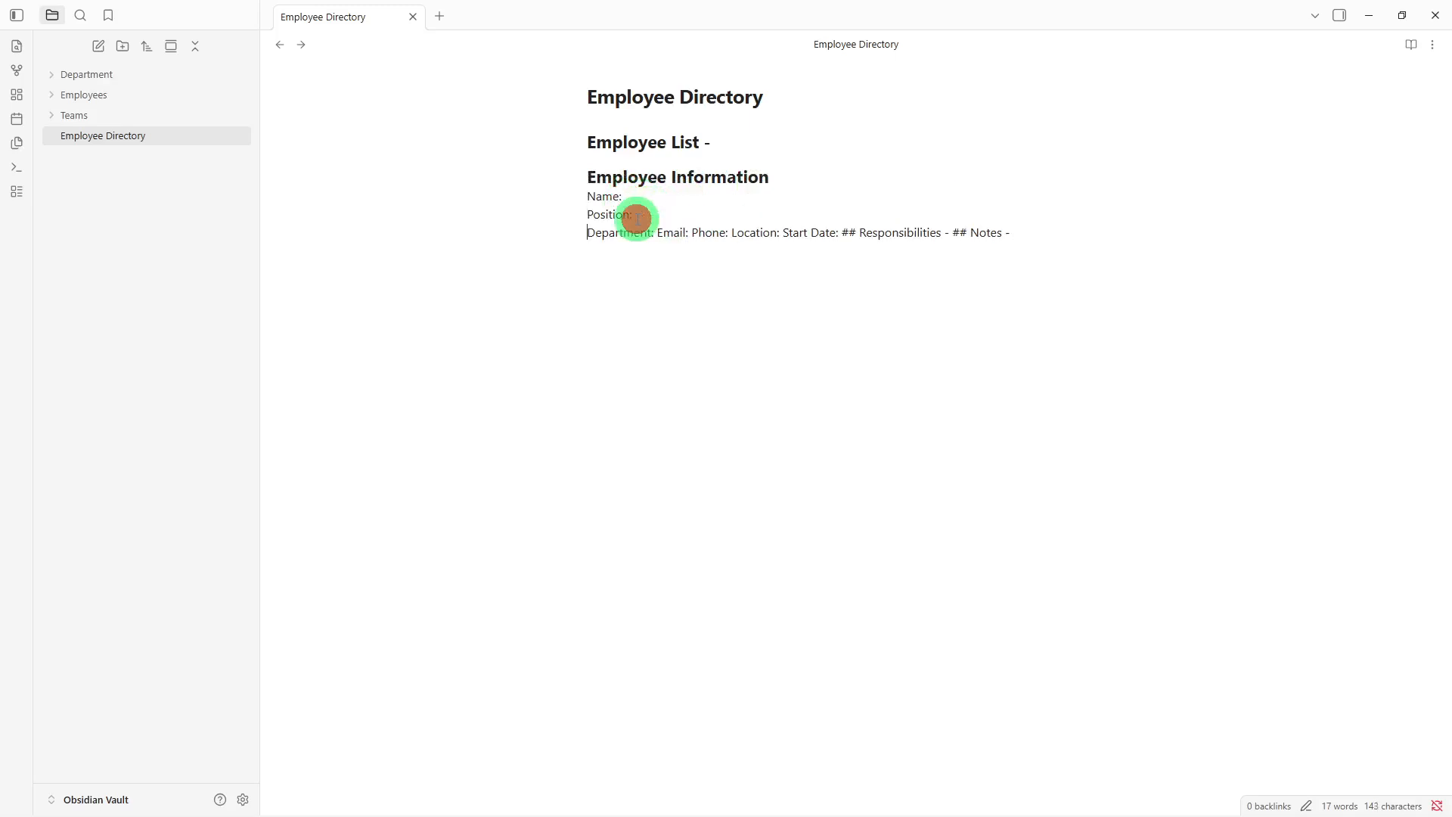
{"action": "left_click", "coordinate": [656, 236]}
{"action": "key", "text": "Return"}
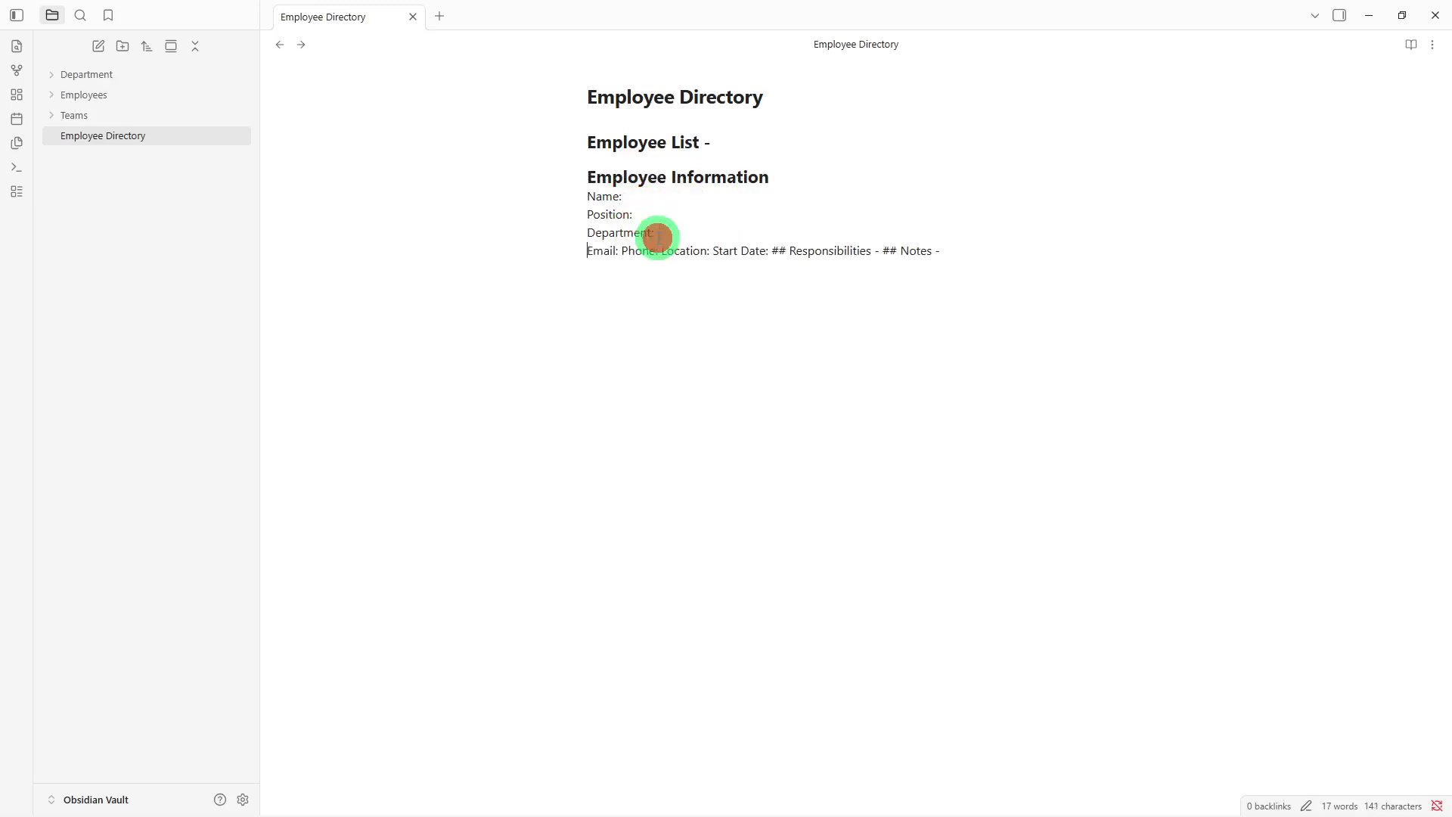
{"action": "left_click", "coordinate": [621, 251]}
{"action": "key", "text": "Return"}
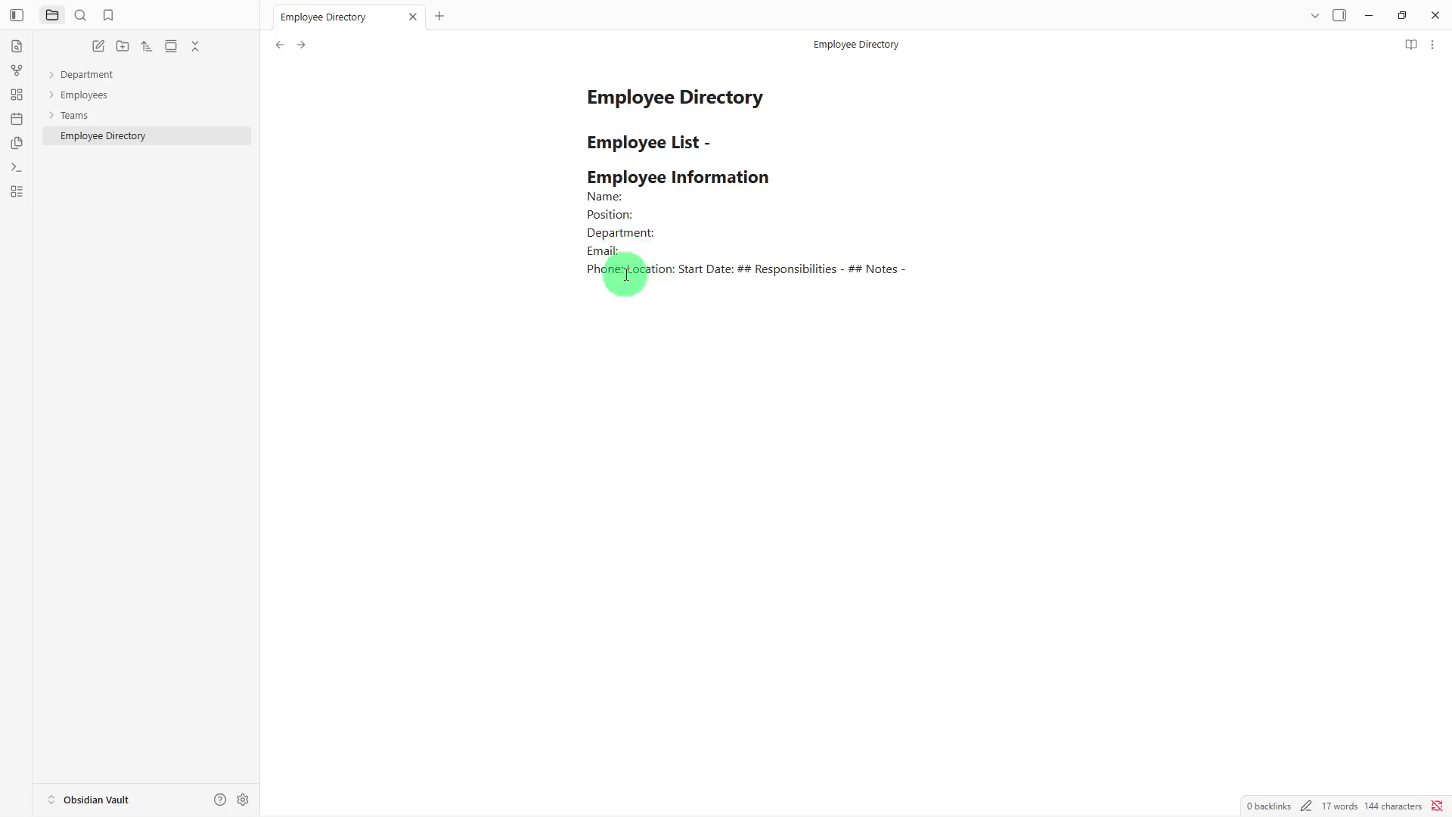
{"action": "left_click", "coordinate": [627, 272]}
{"action": "key", "text": "Return"}
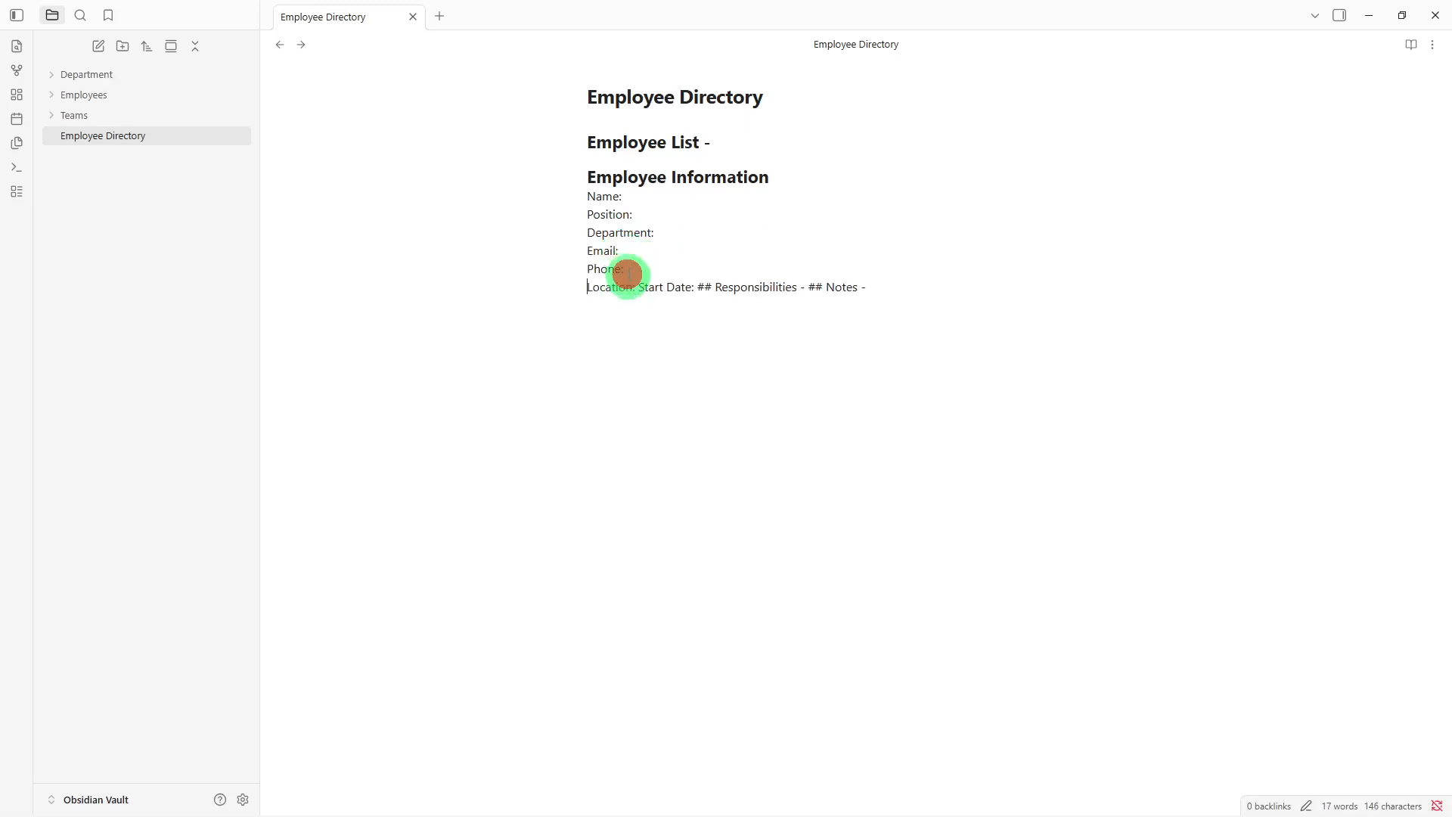
{"action": "left_click", "coordinate": [639, 286]}
{"action": "key", "text": "Return"}
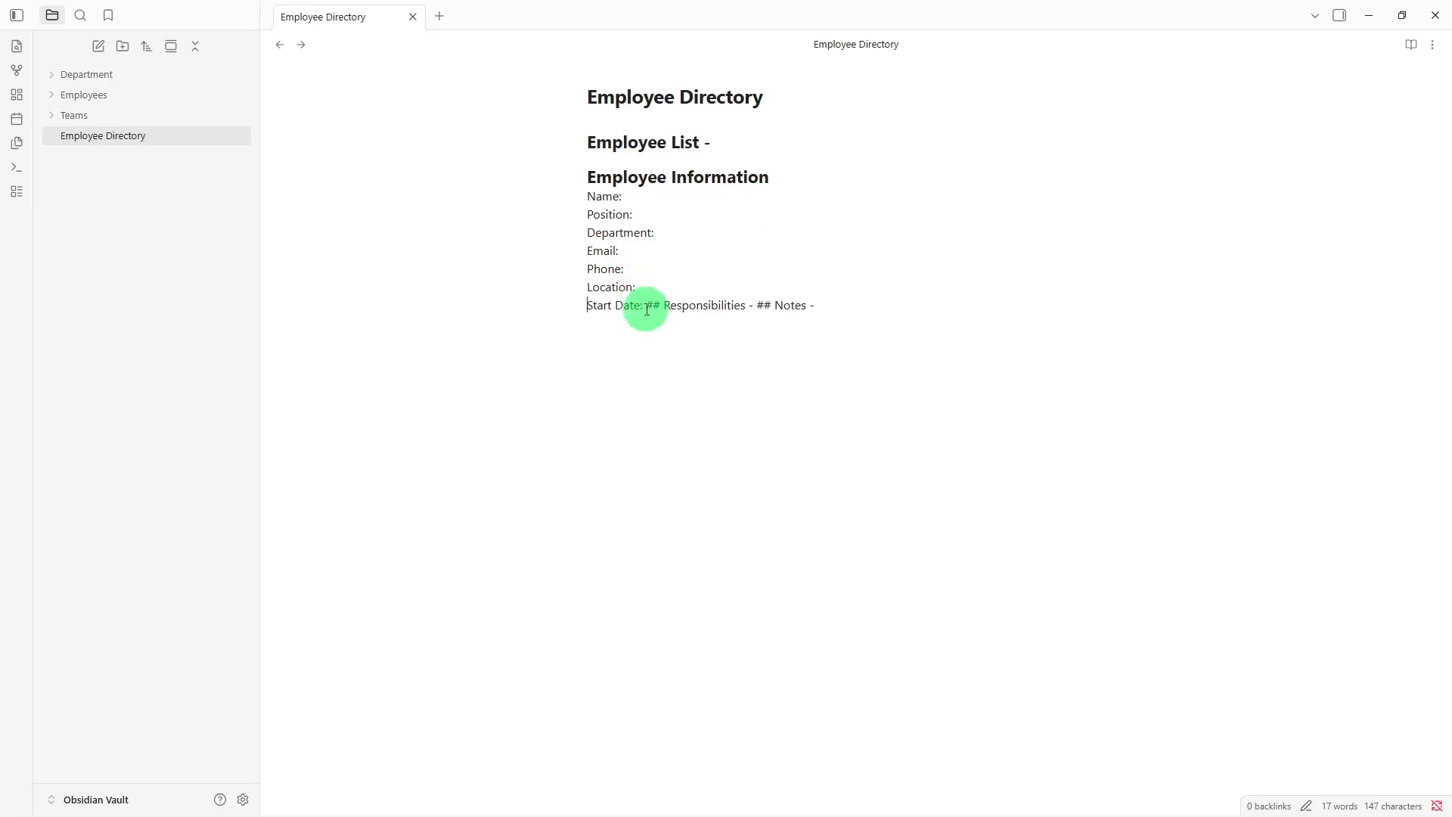
{"action": "left_click", "coordinate": [645, 308]}
{"action": "key", "text": "Return"}
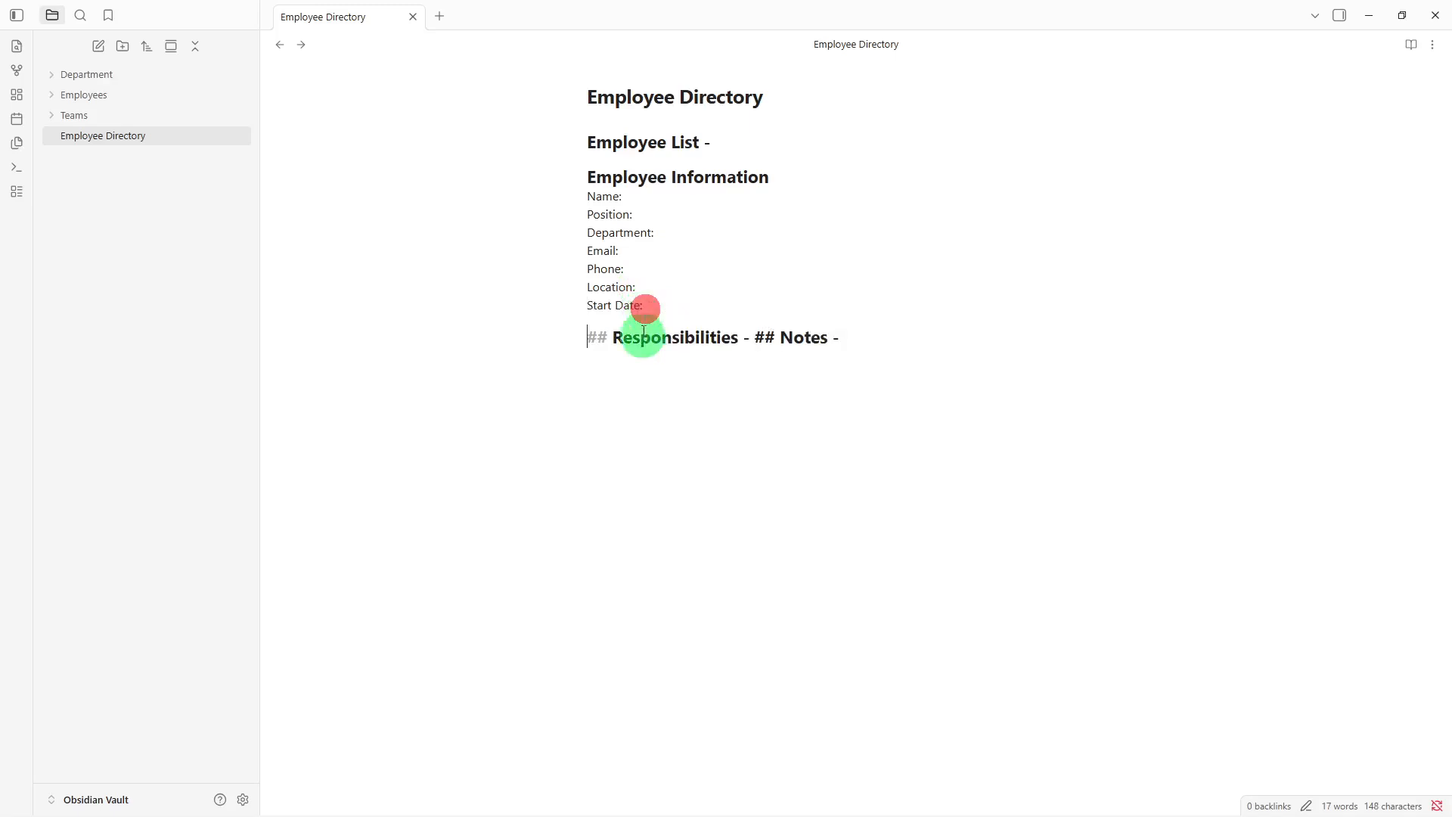
- Put the Notes heading on its own line and move the Employee Directory note into the Employees folder
{"action": "left_click", "coordinate": [757, 333]}
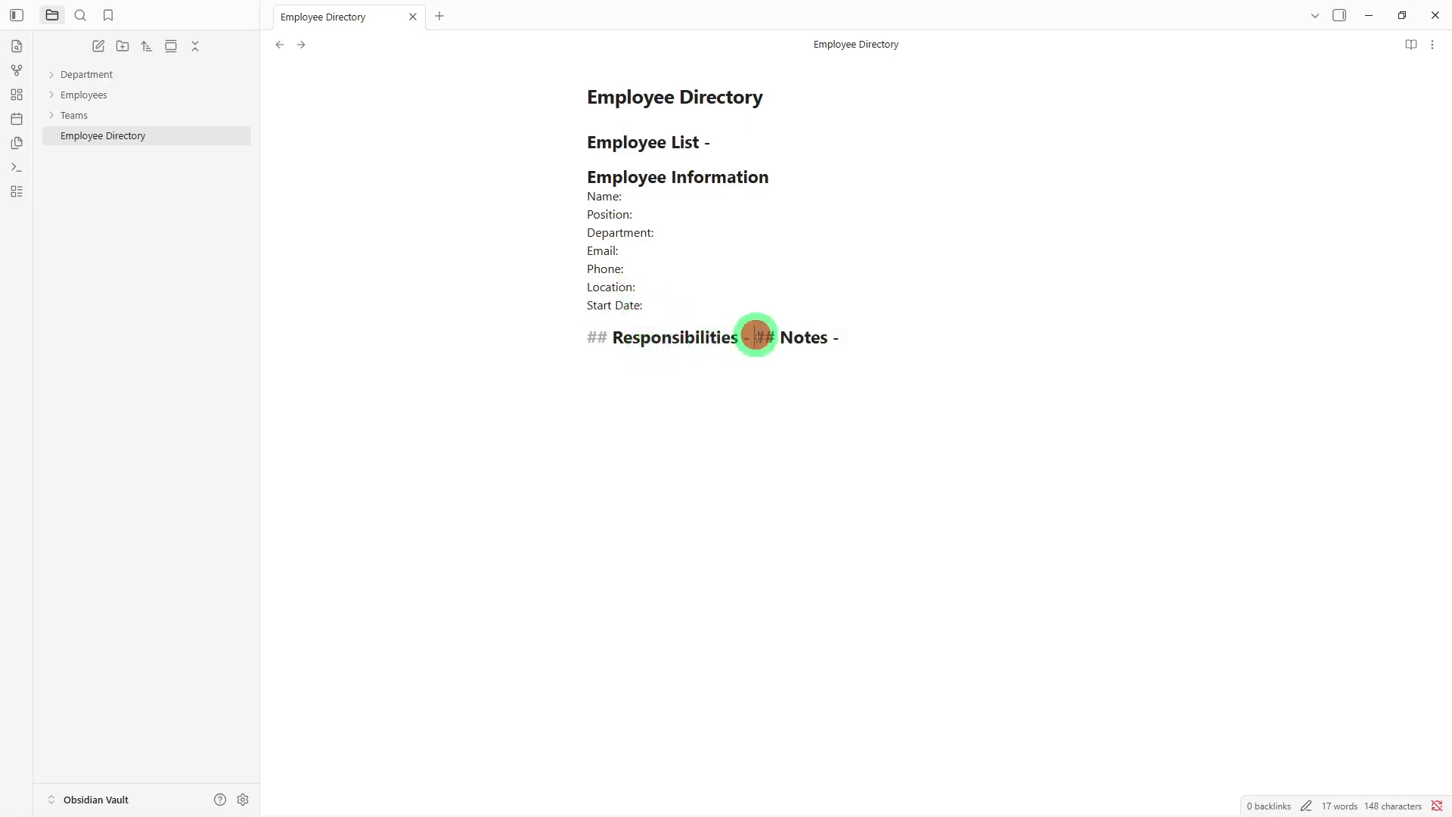
{"action": "key", "text": "Return"}
{"action": "left_click", "coordinate": [743, 383]}
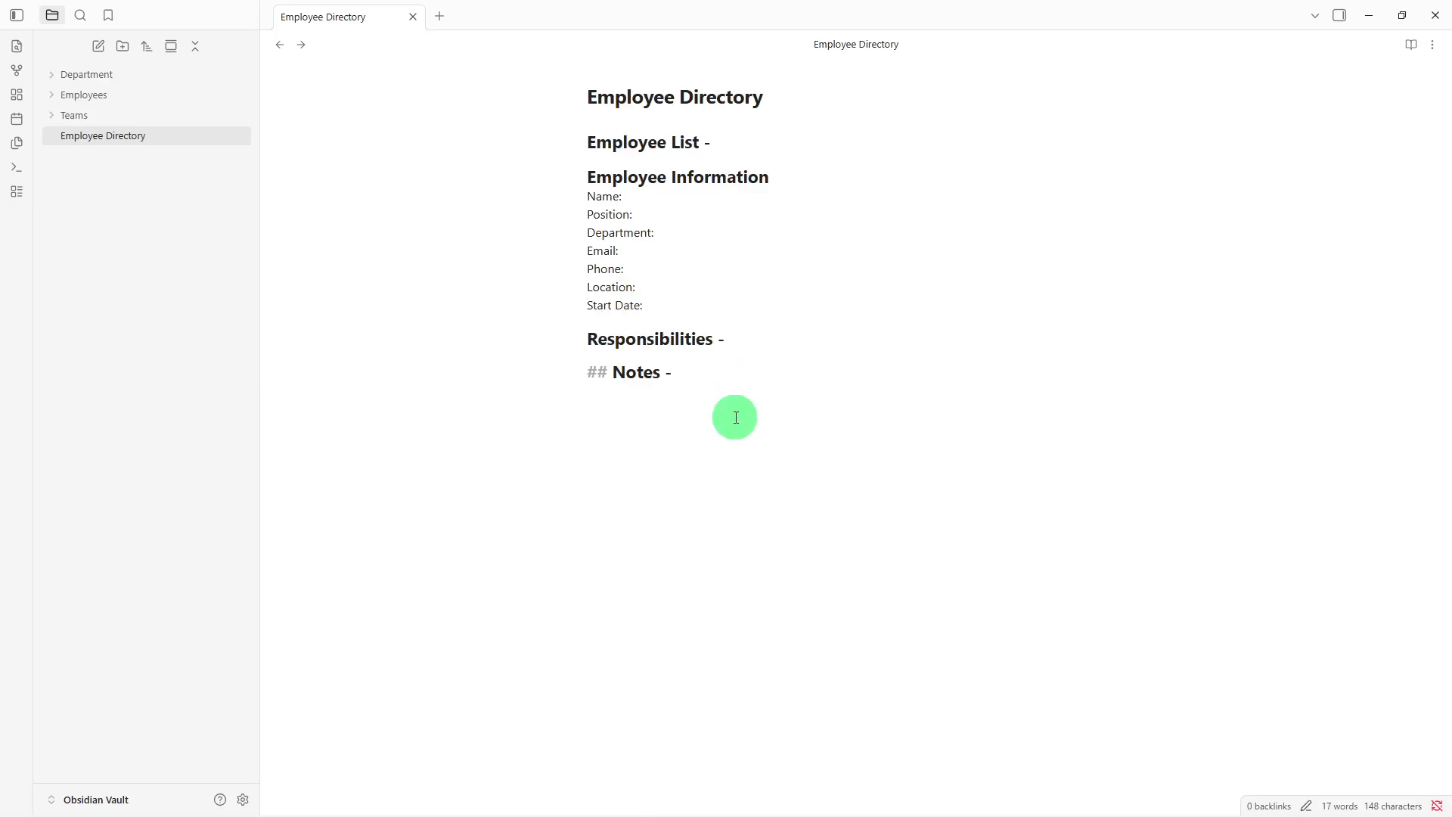
{"action": "key", "text": "Return"}
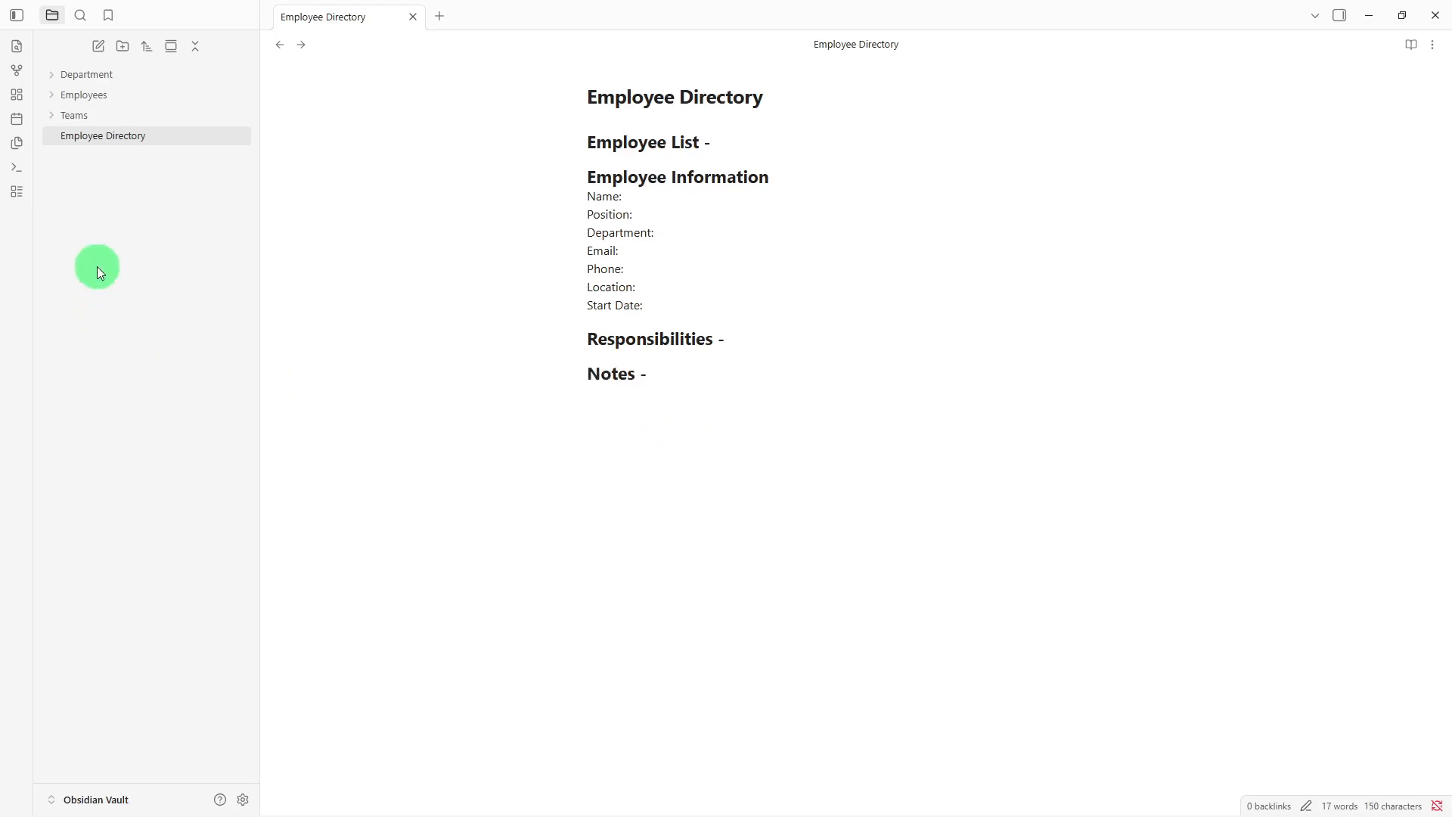
{"action": "left_click_drag", "start_coordinate": [141, 136], "coordinate": [154, 101]}
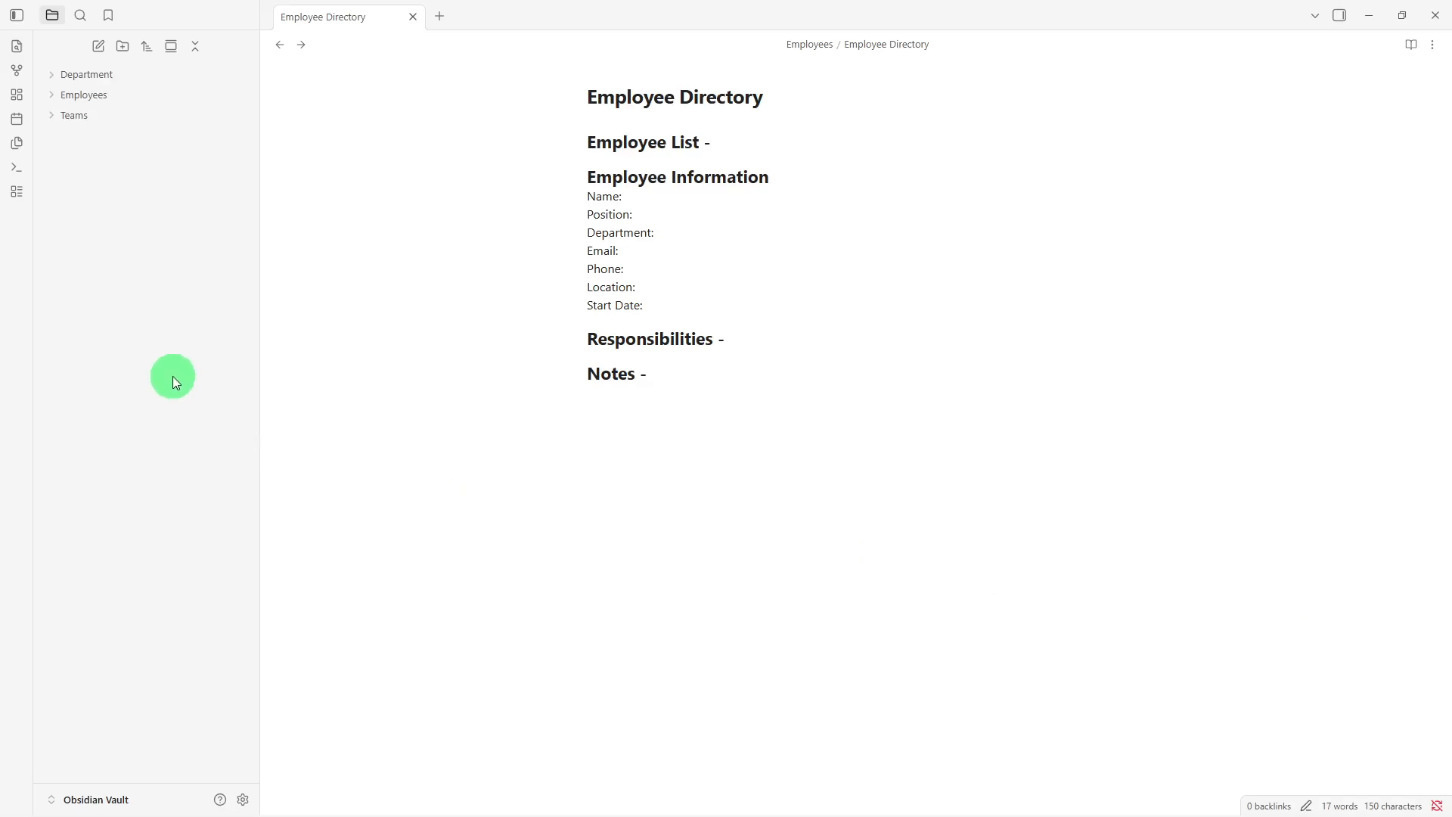
- Create a new note at the vault's top level and title it Department Directory
{"action": "left_click", "coordinate": [104, 49]}
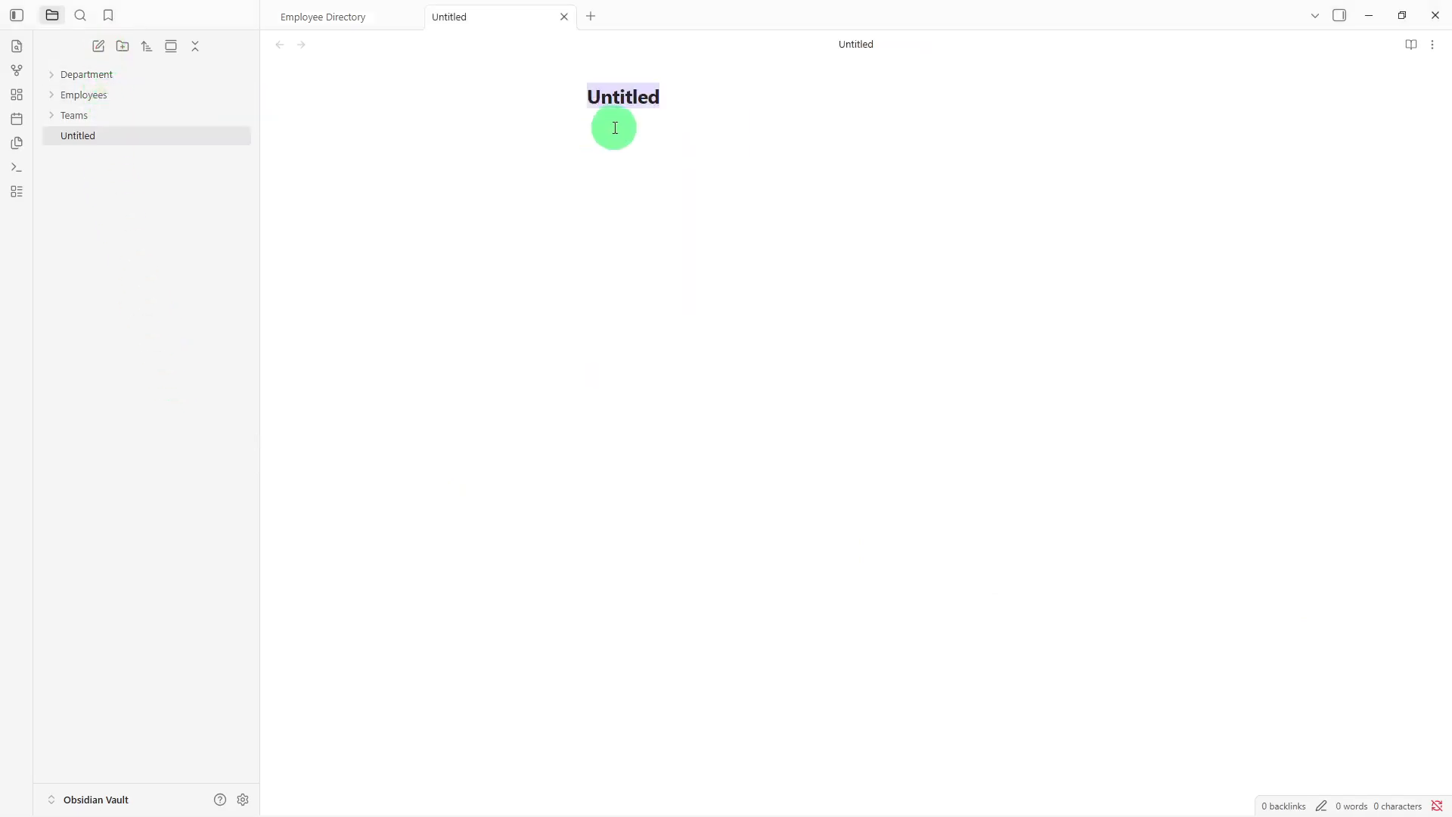
{"action": "type", "text": "De"}
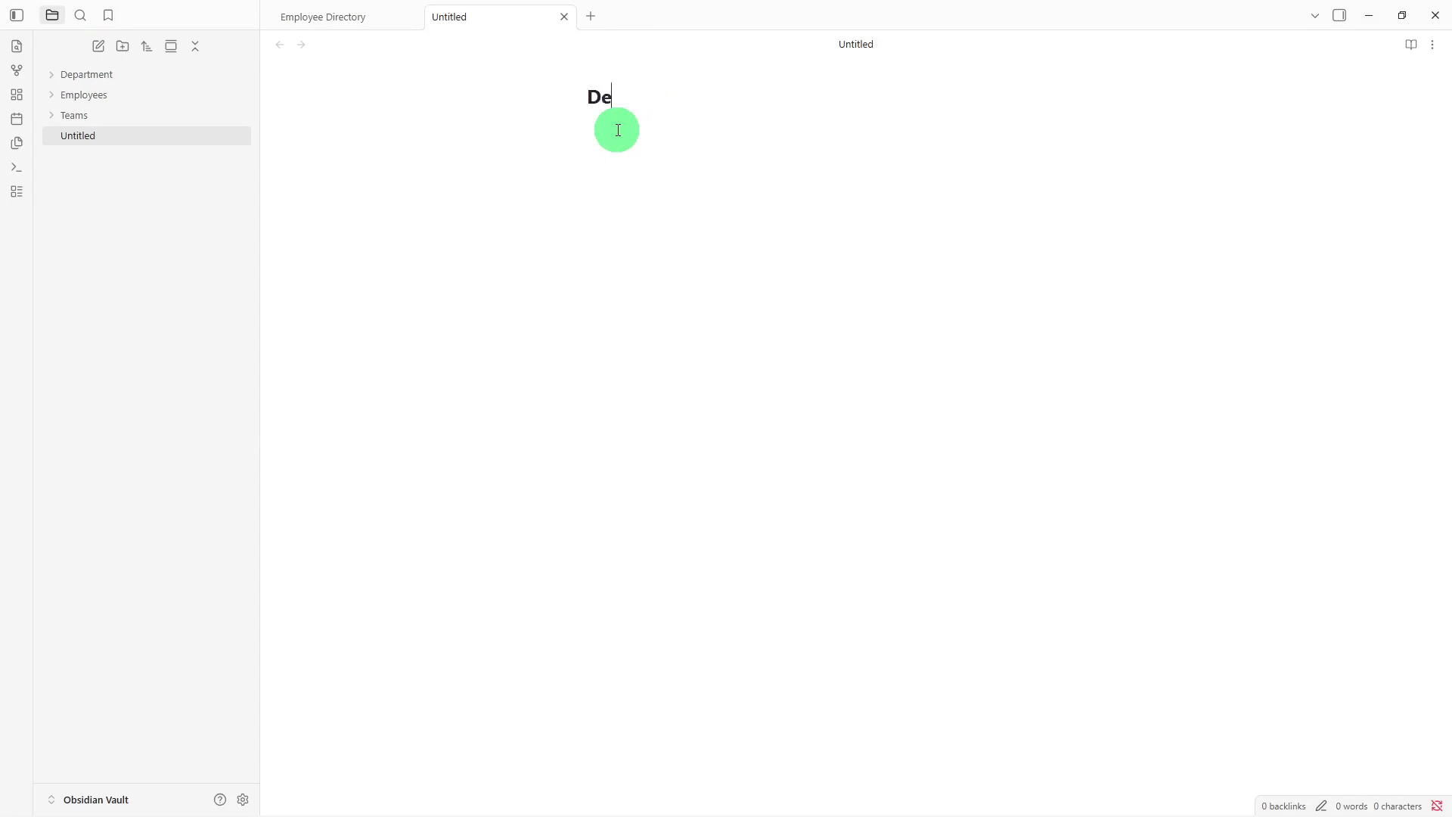
{"action": "type", "text": "partment Directory"}
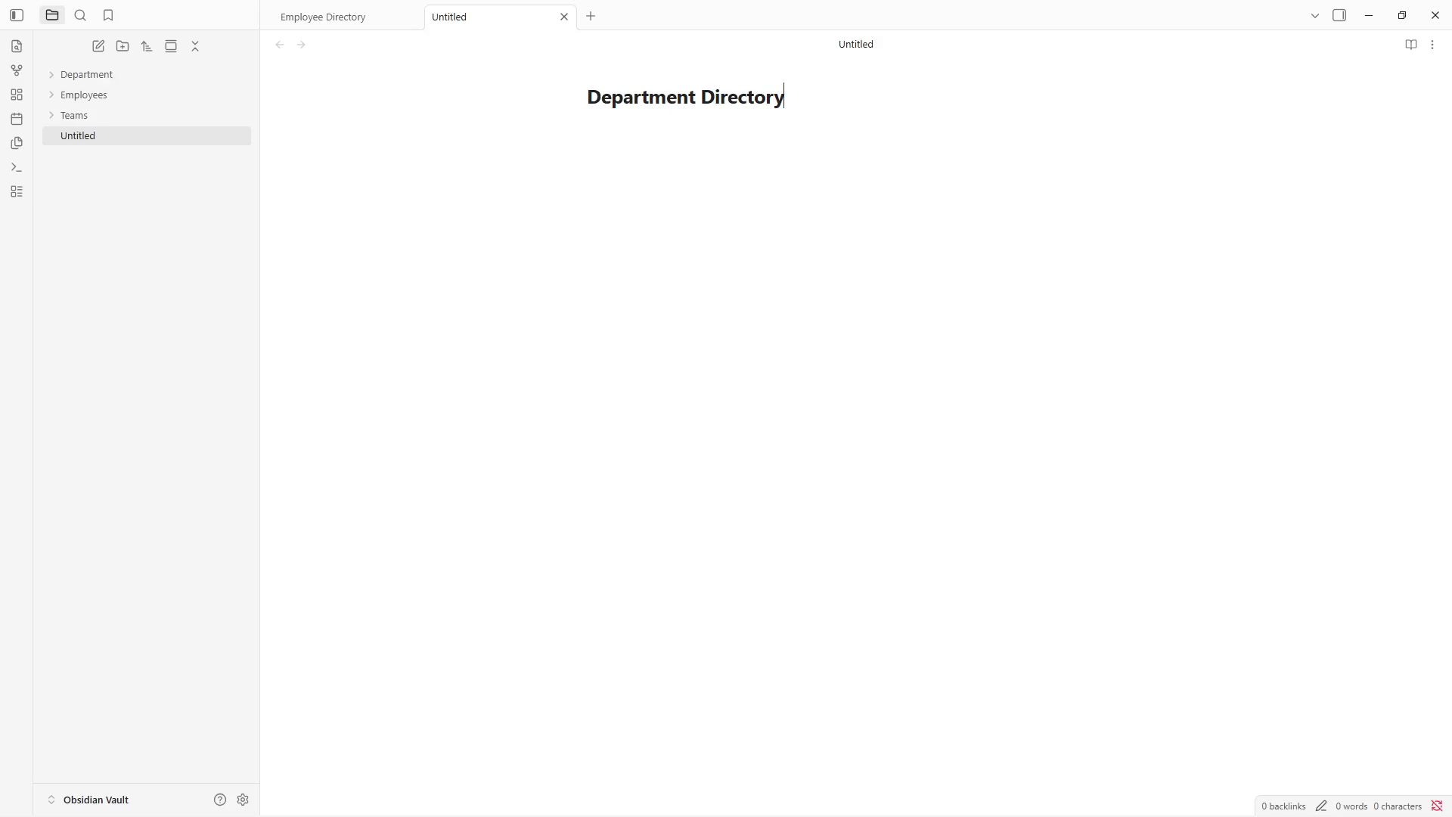
{"action": "key", "text": "Return"}
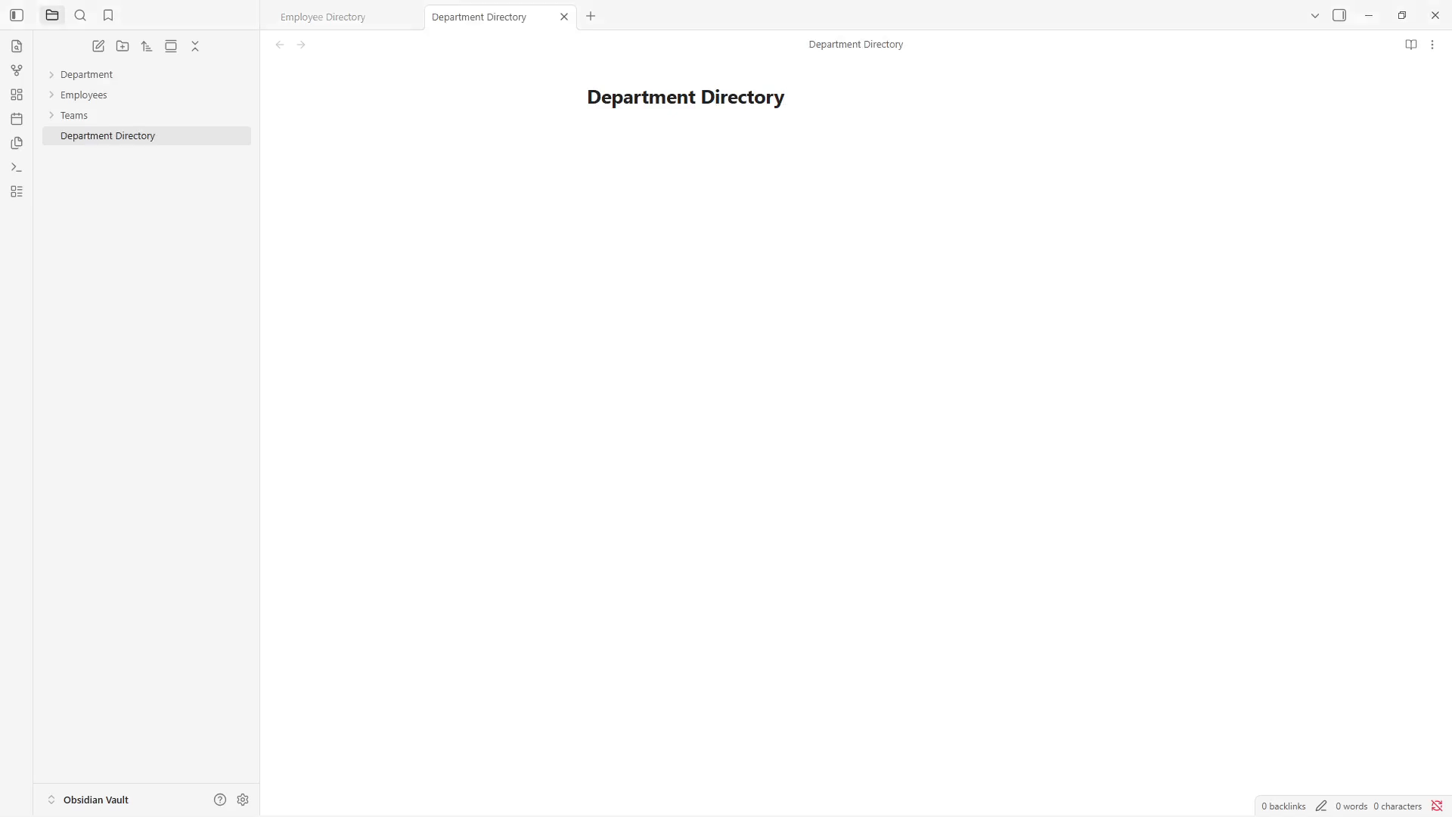
- Add an outline with Departments -, Department Information (Department Name, Leader, Members, Responsibilities, Goals) and Related Employees, separating the first two level-2 headings and the field text
{"action": "left_click", "coordinate": [675, 337]}
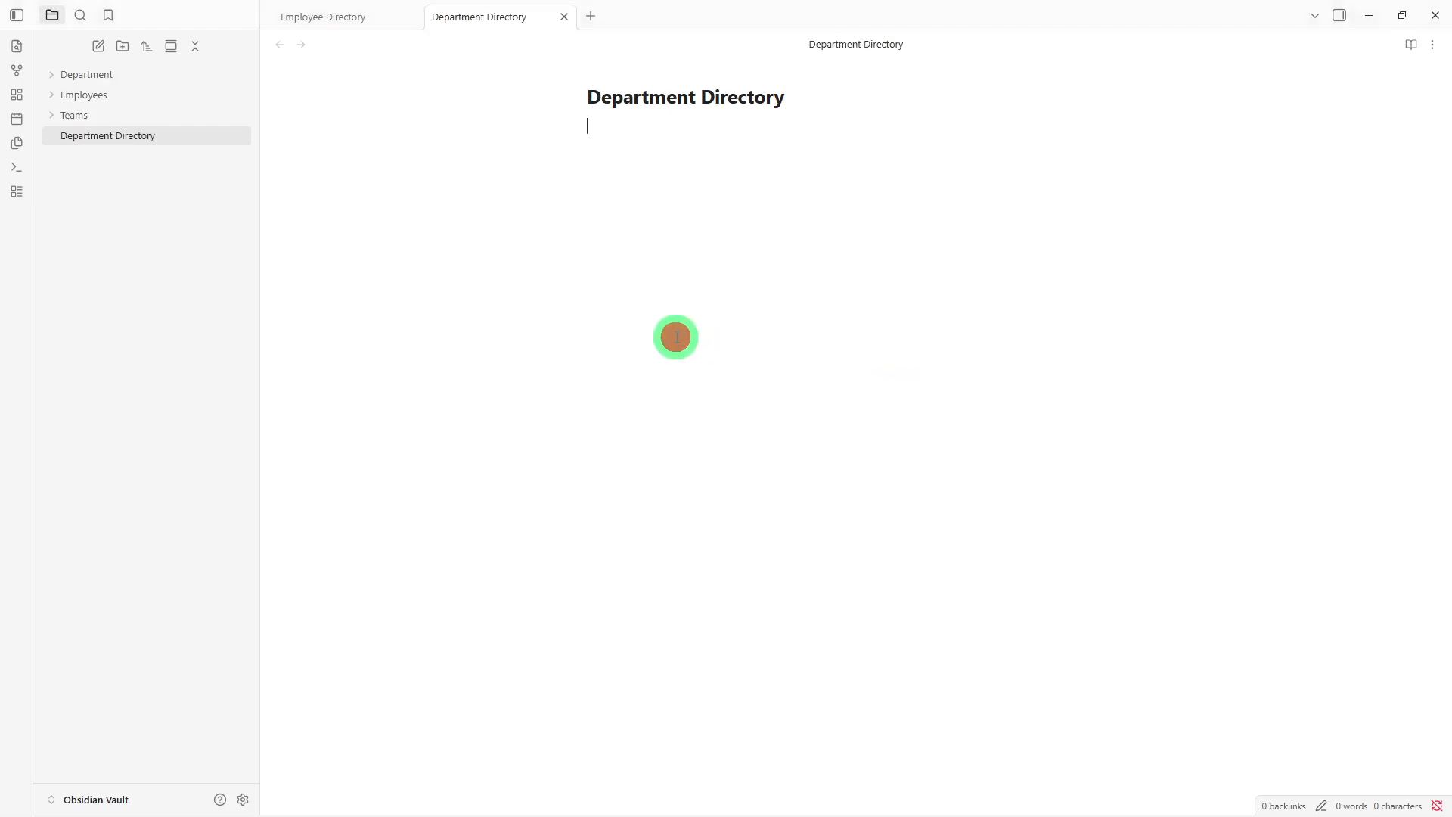
{"action": "type", "text": "## Departments - ## Department Information Department Name: Leader: Members: Responsibilities: Goals: ## Related Employees"}
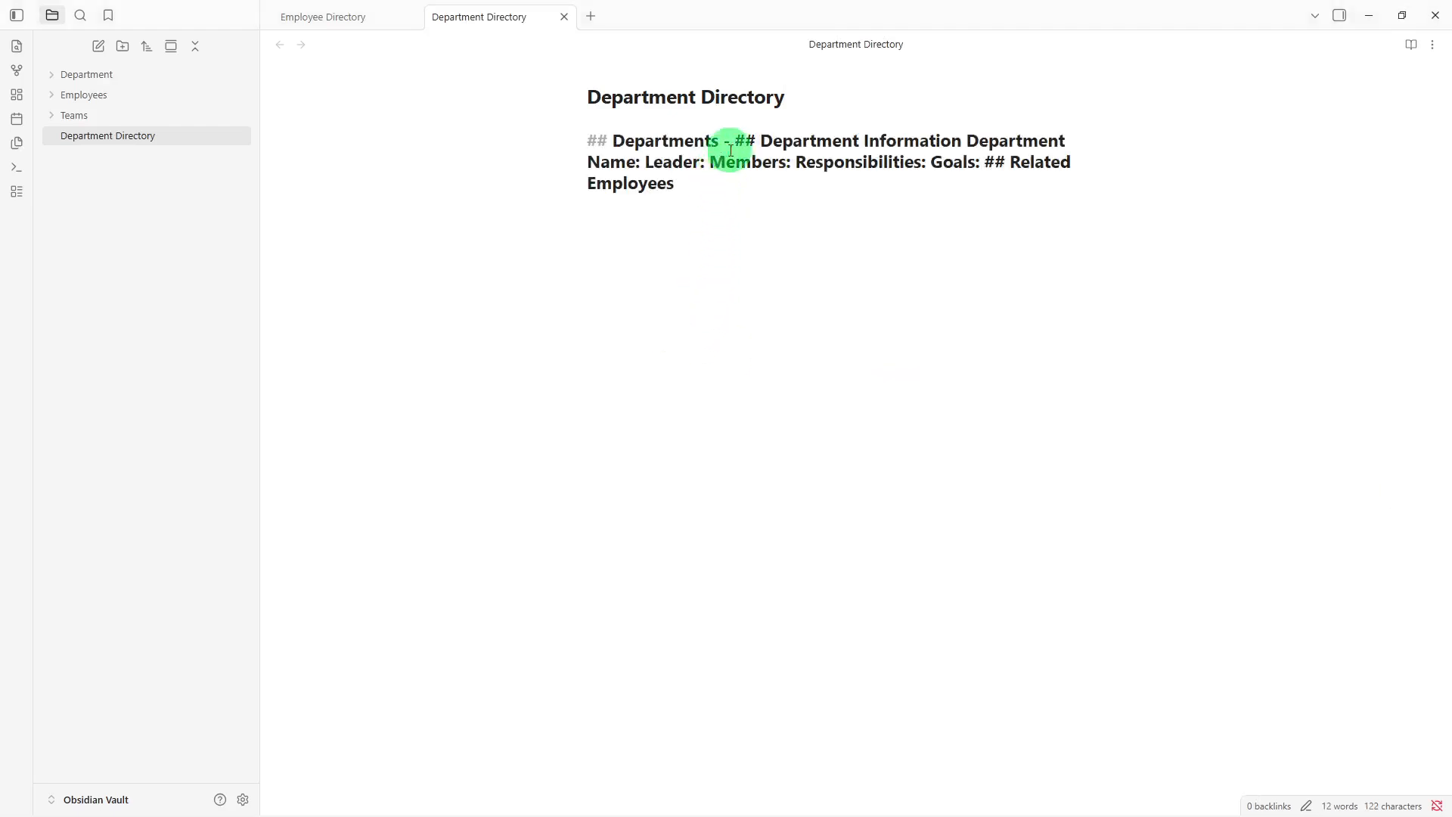
{"action": "left_click", "coordinate": [734, 143]}
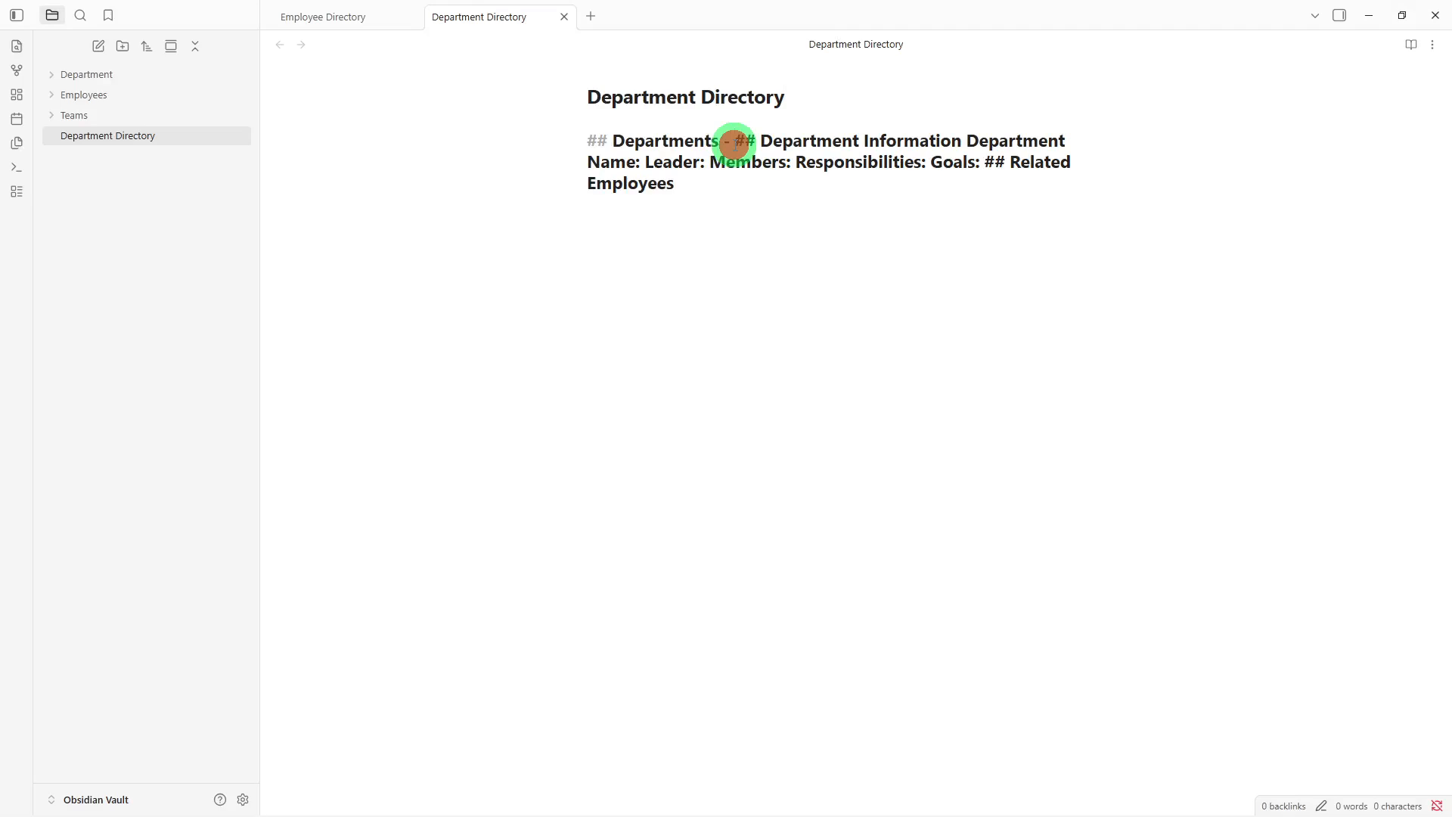
{"action": "key", "text": "Return"}
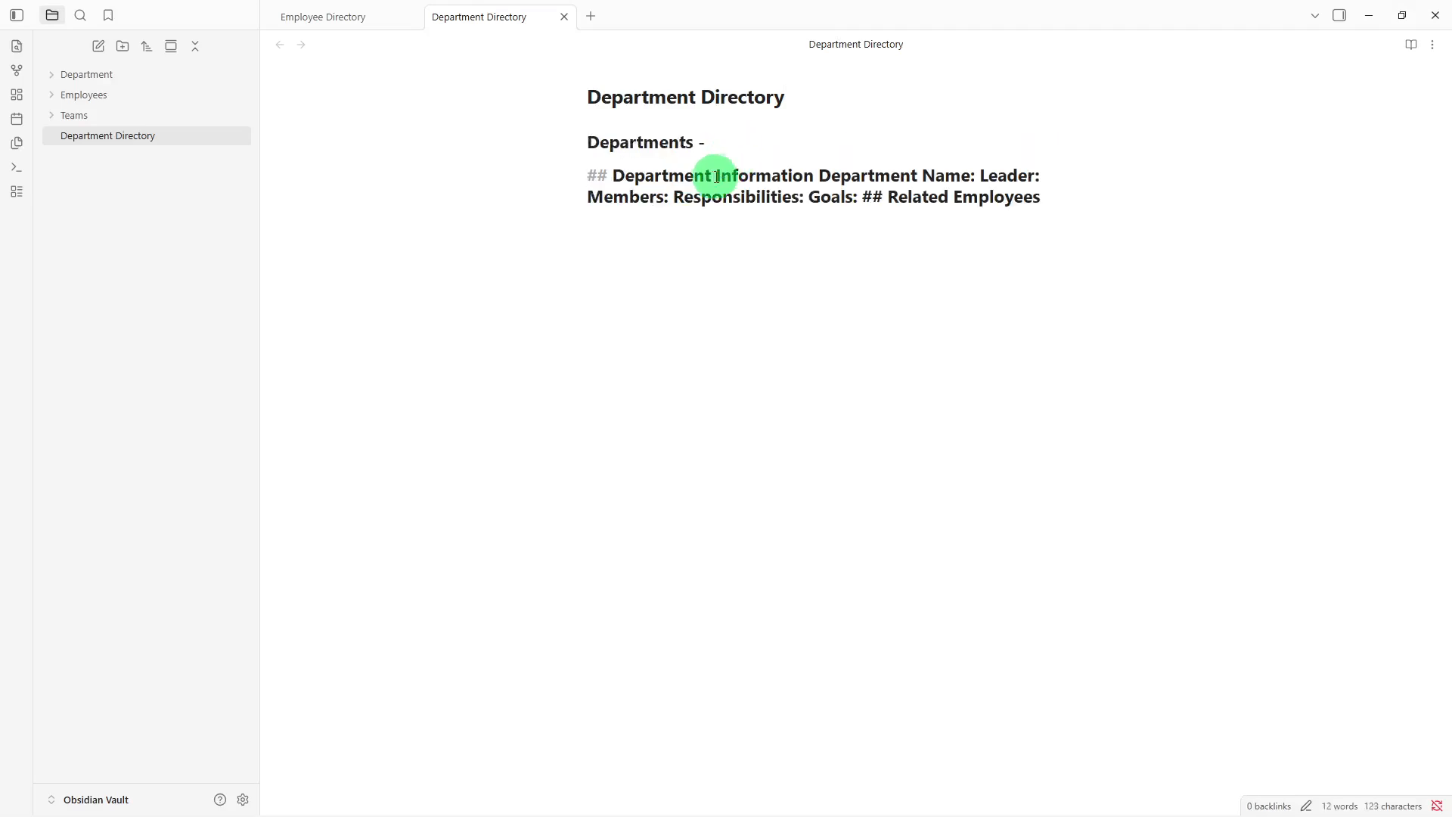
{"action": "left_click", "coordinate": [828, 172]}
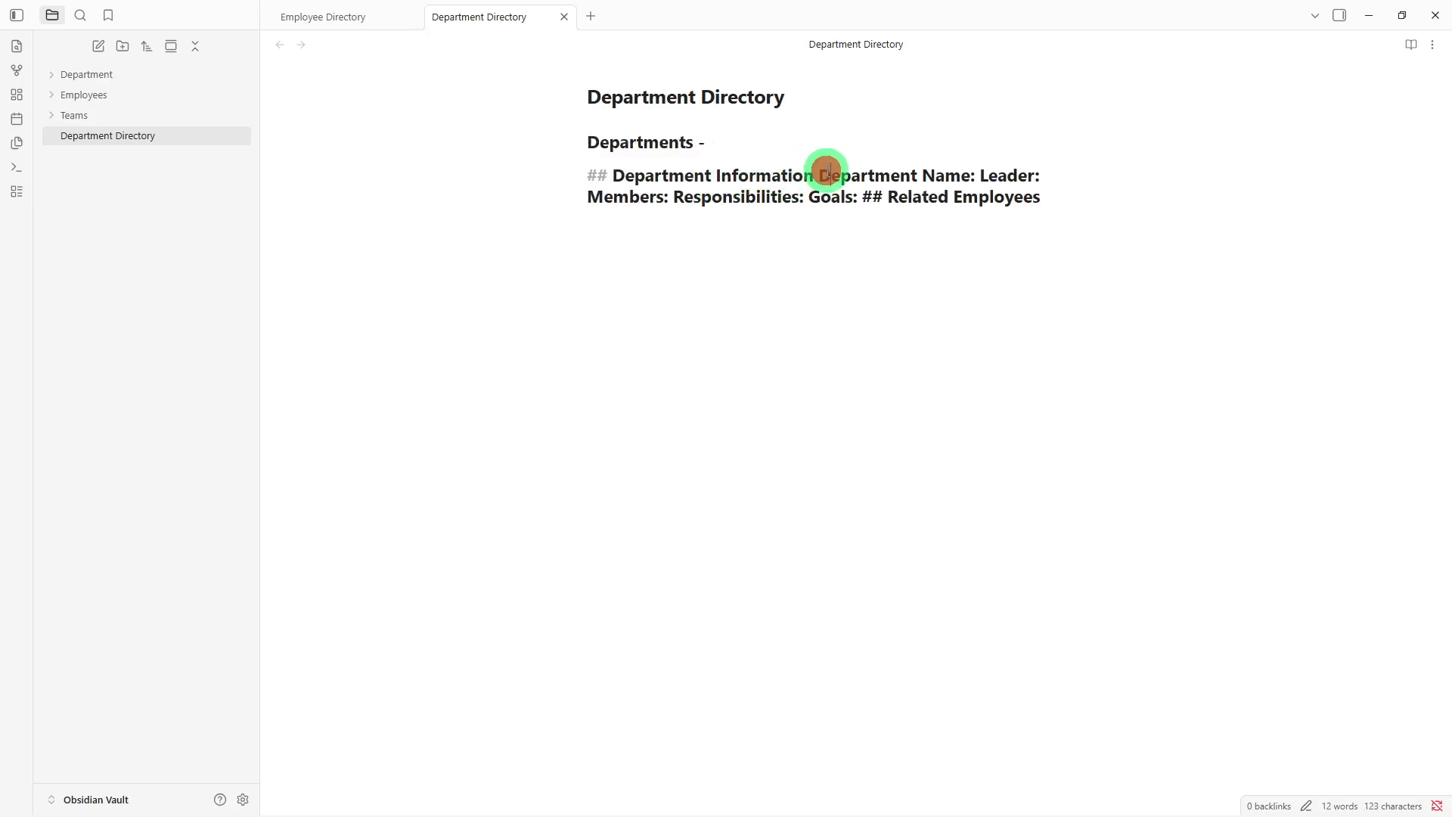
{"action": "key", "text": "Return"}
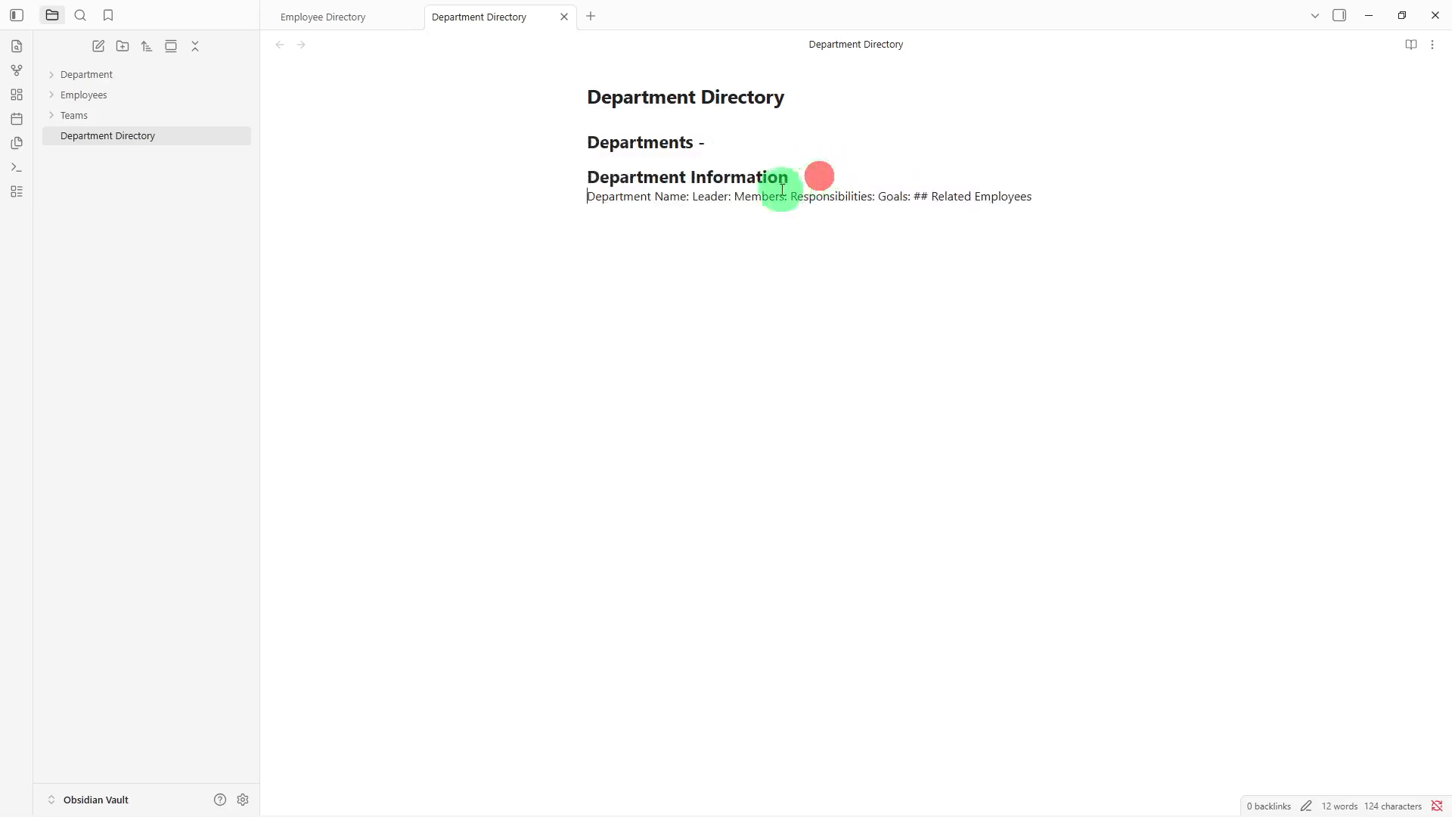
- Put Department Name, Leader, Members, Responsibilities and Goals on separate lines under Department Information, with the Related Employees heading below them
{"action": "left_click", "coordinate": [694, 196]}
{"action": "key", "text": "Return"}
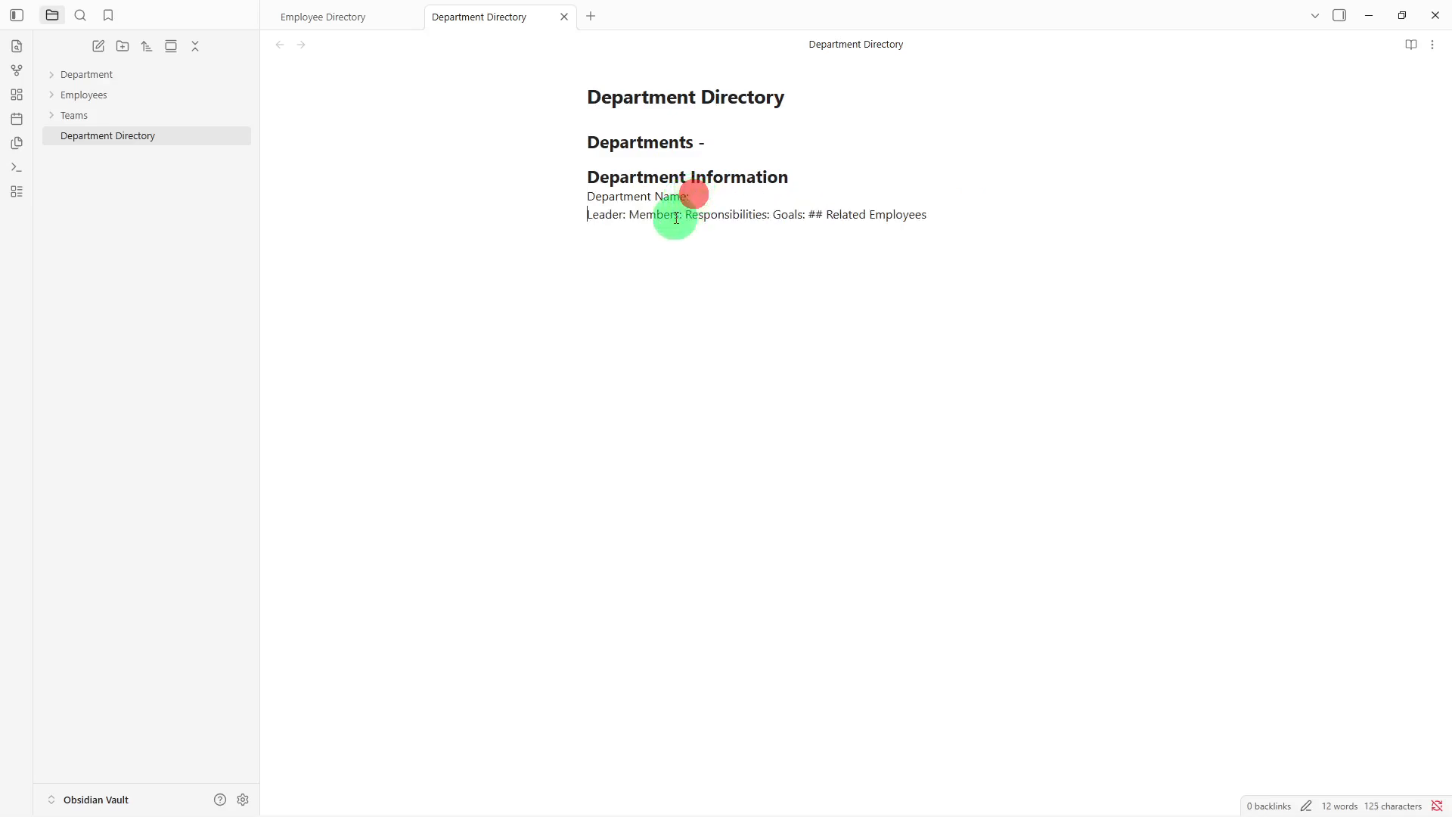
{"action": "left_click", "coordinate": [631, 217]}
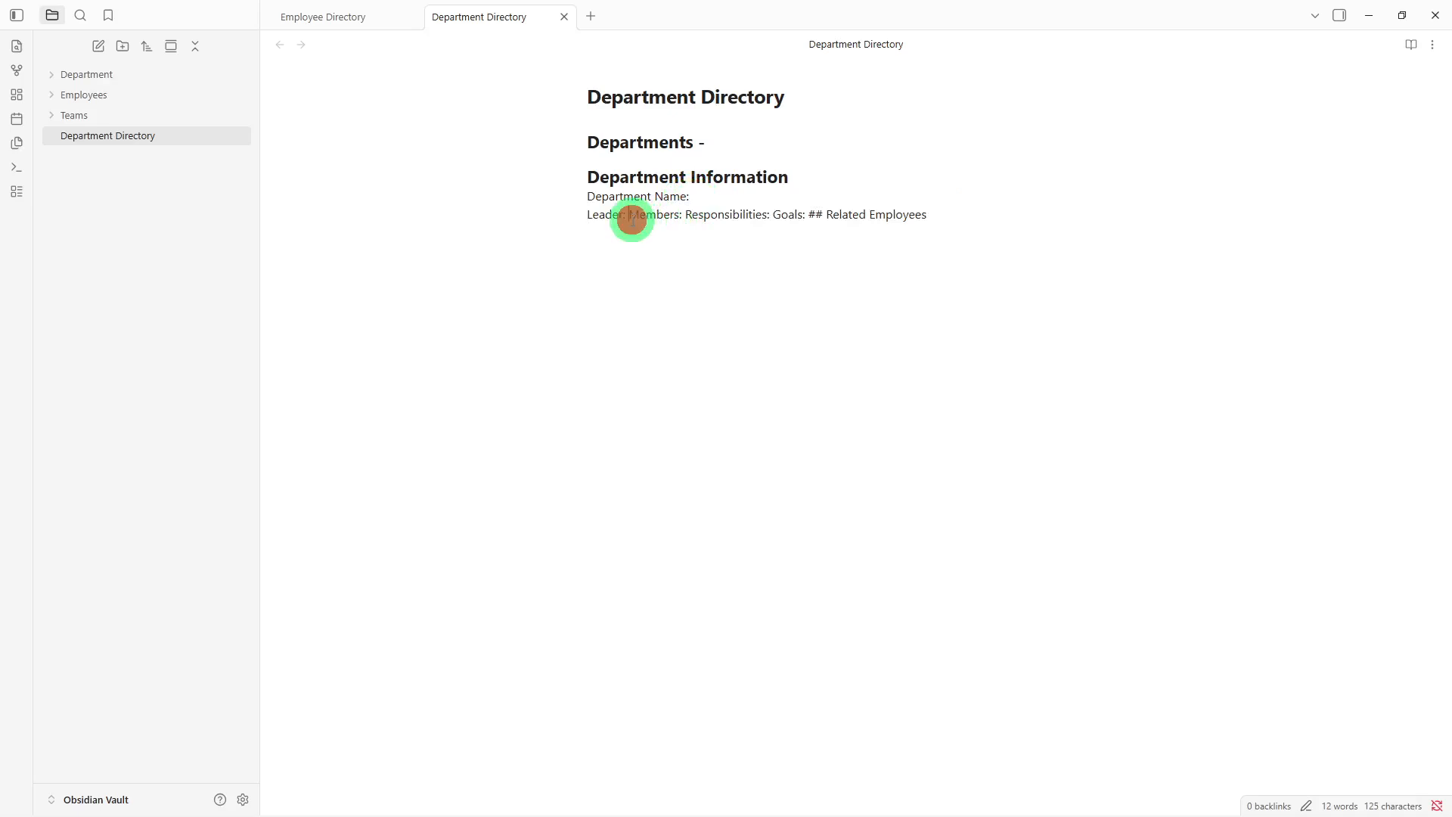
{"action": "key", "text": "Return"}
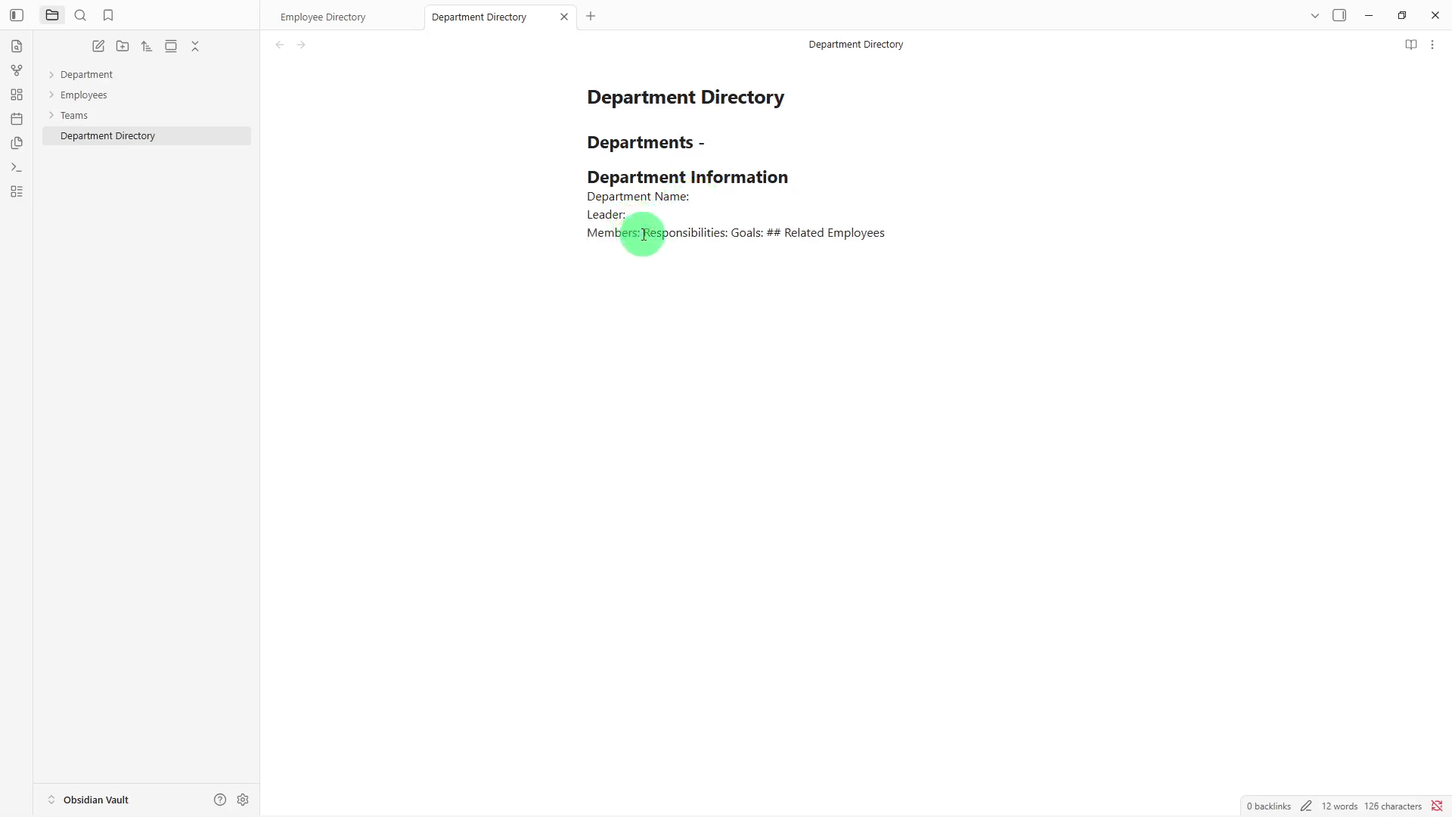
{"action": "left_click", "coordinate": [647, 232]}
{"action": "key", "text": "Return"}
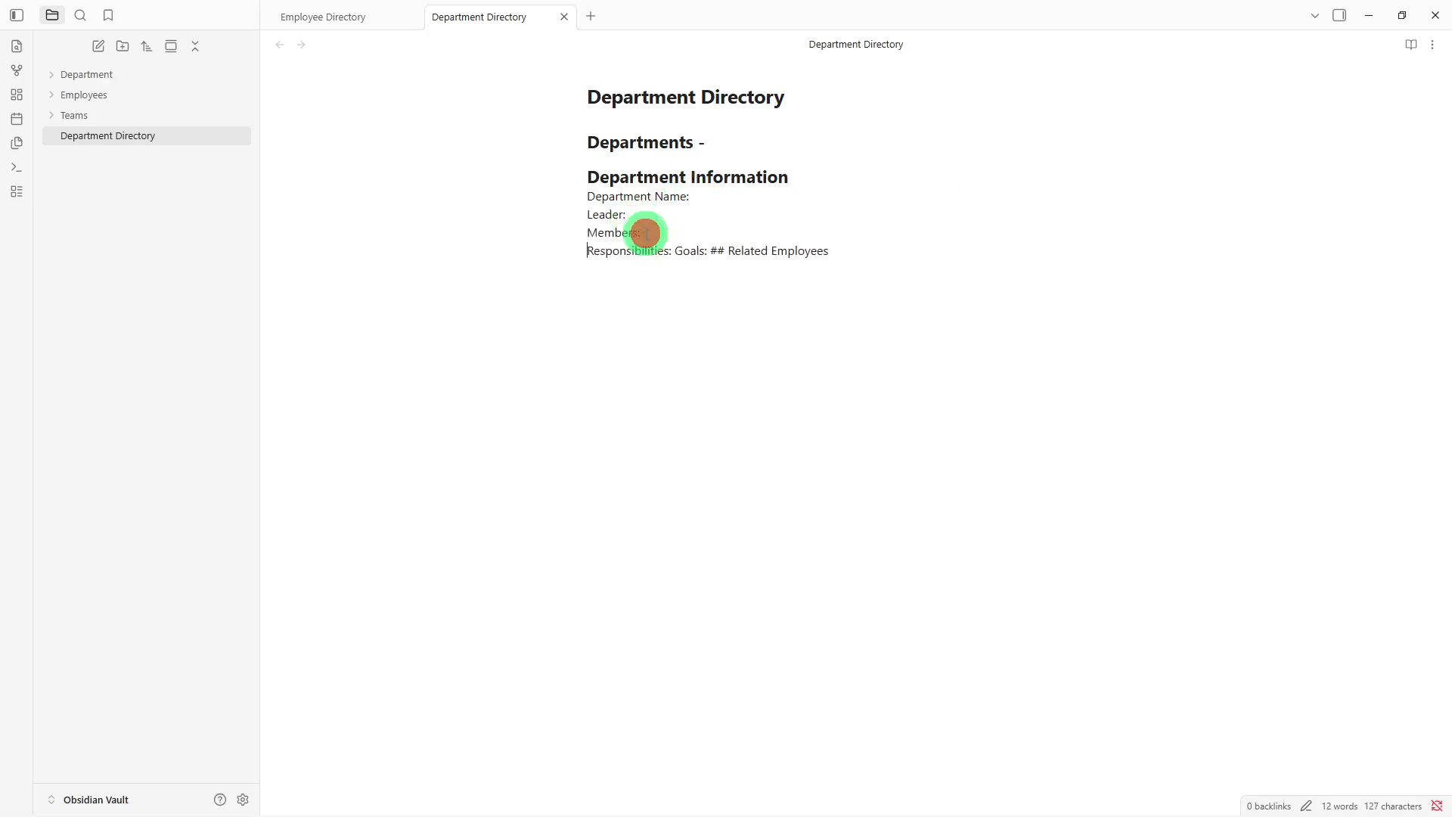
{"action": "left_click", "coordinate": [675, 250]}
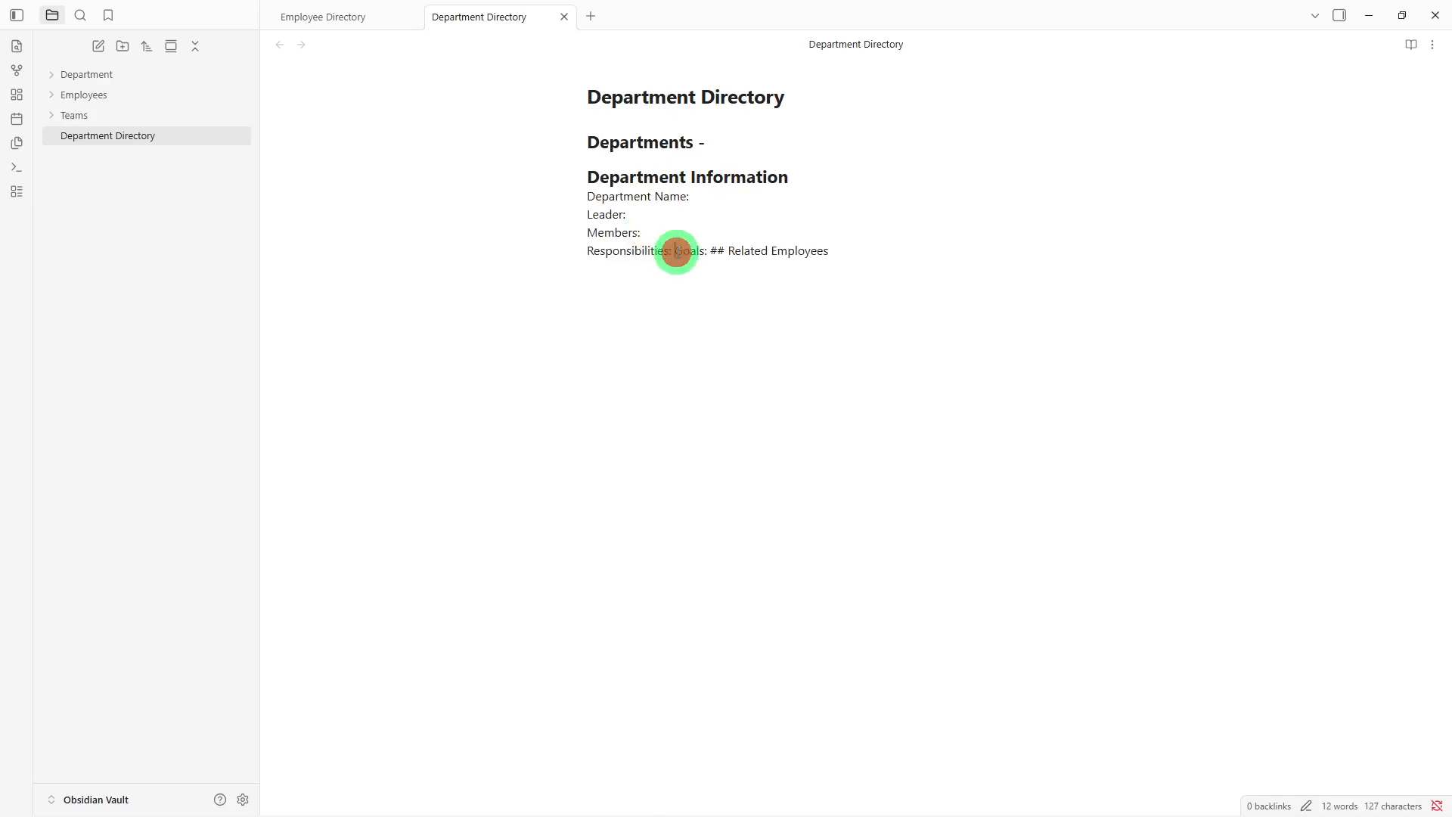
{"action": "key", "text": "Return"}
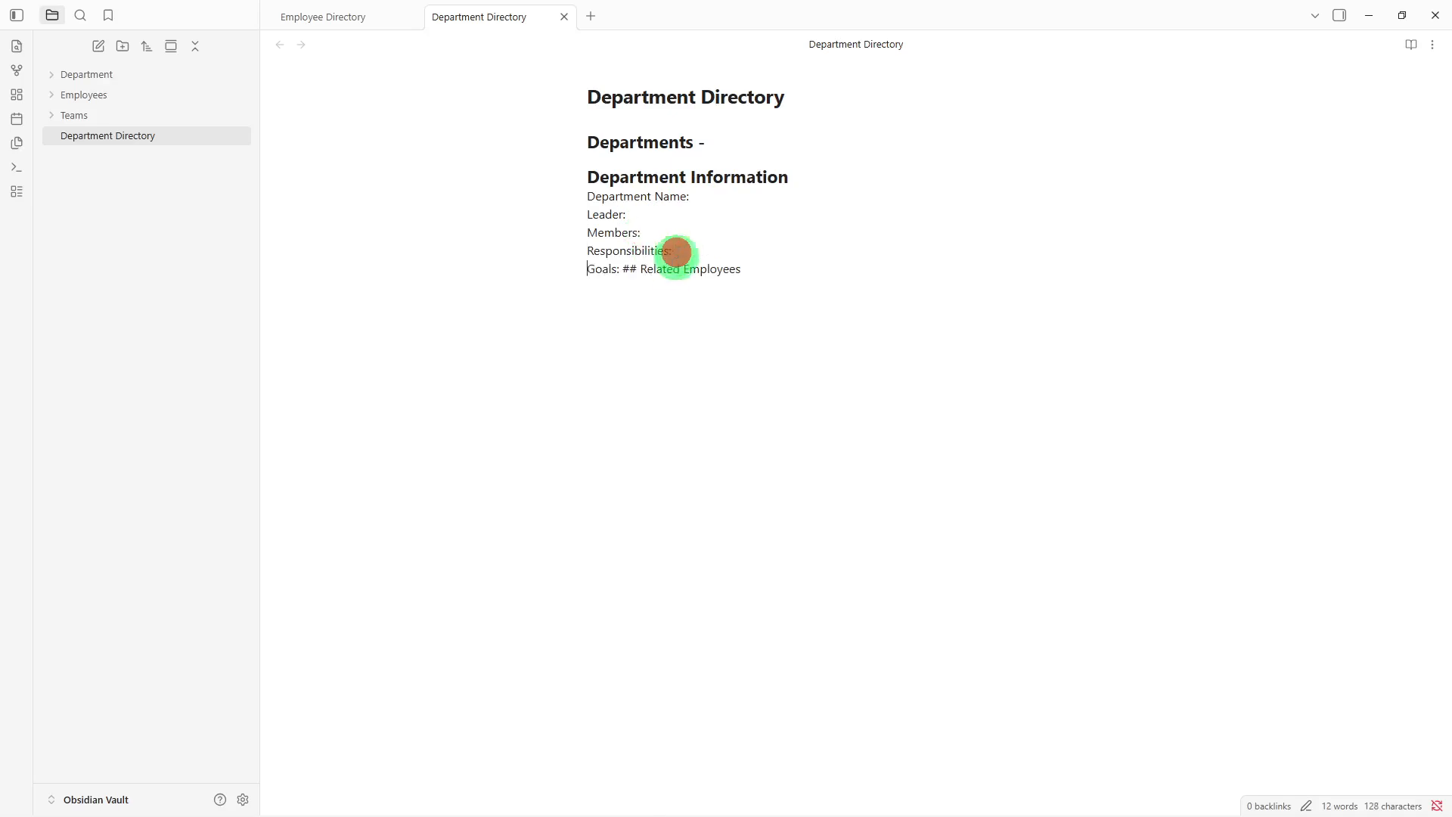
{"action": "left_click", "coordinate": [625, 270]}
{"action": "key", "text": "Return"}
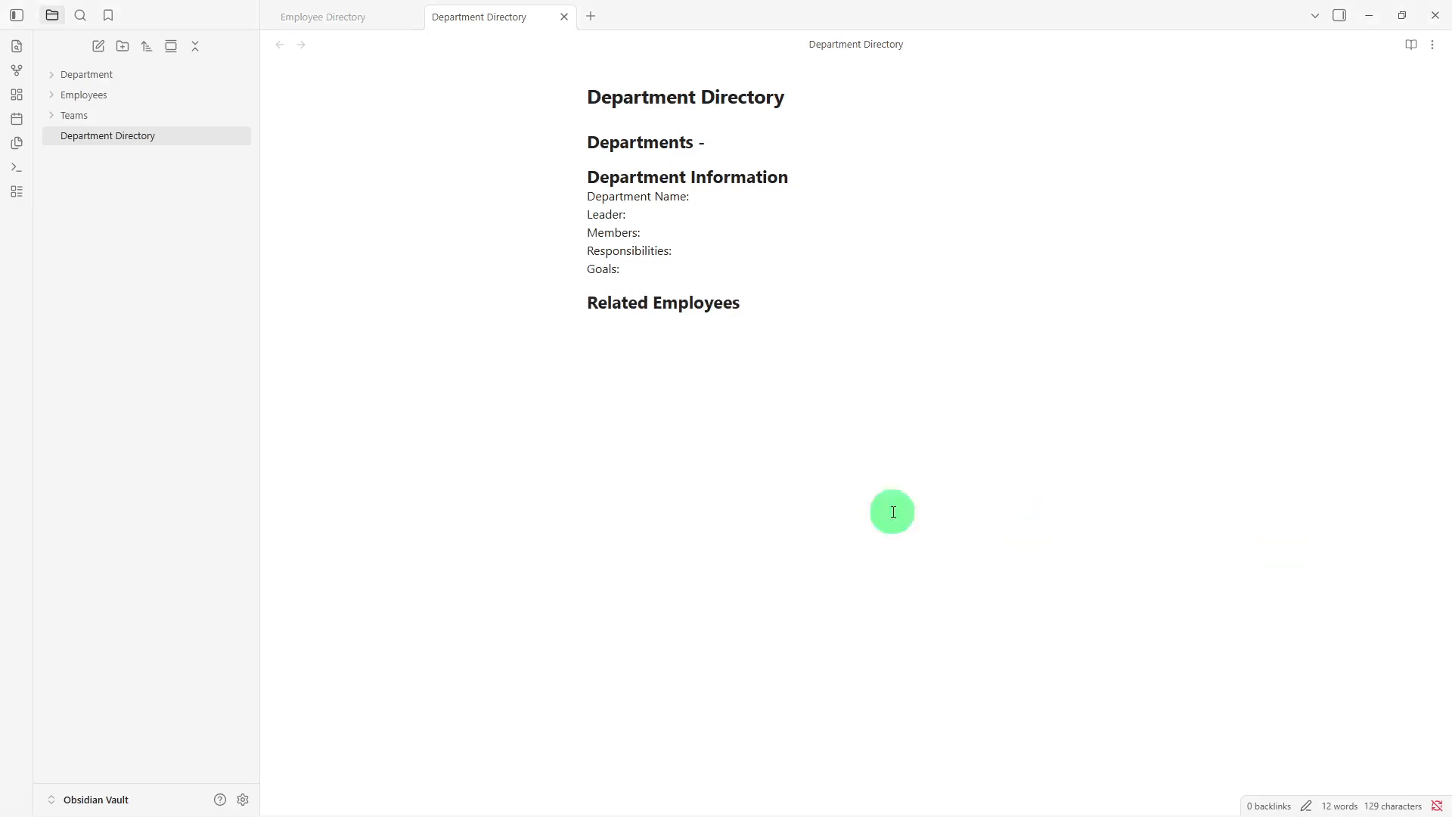
- Create a new note at the vault's top level and title it Team
{"action": "right_click", "coordinate": [217, 272]}
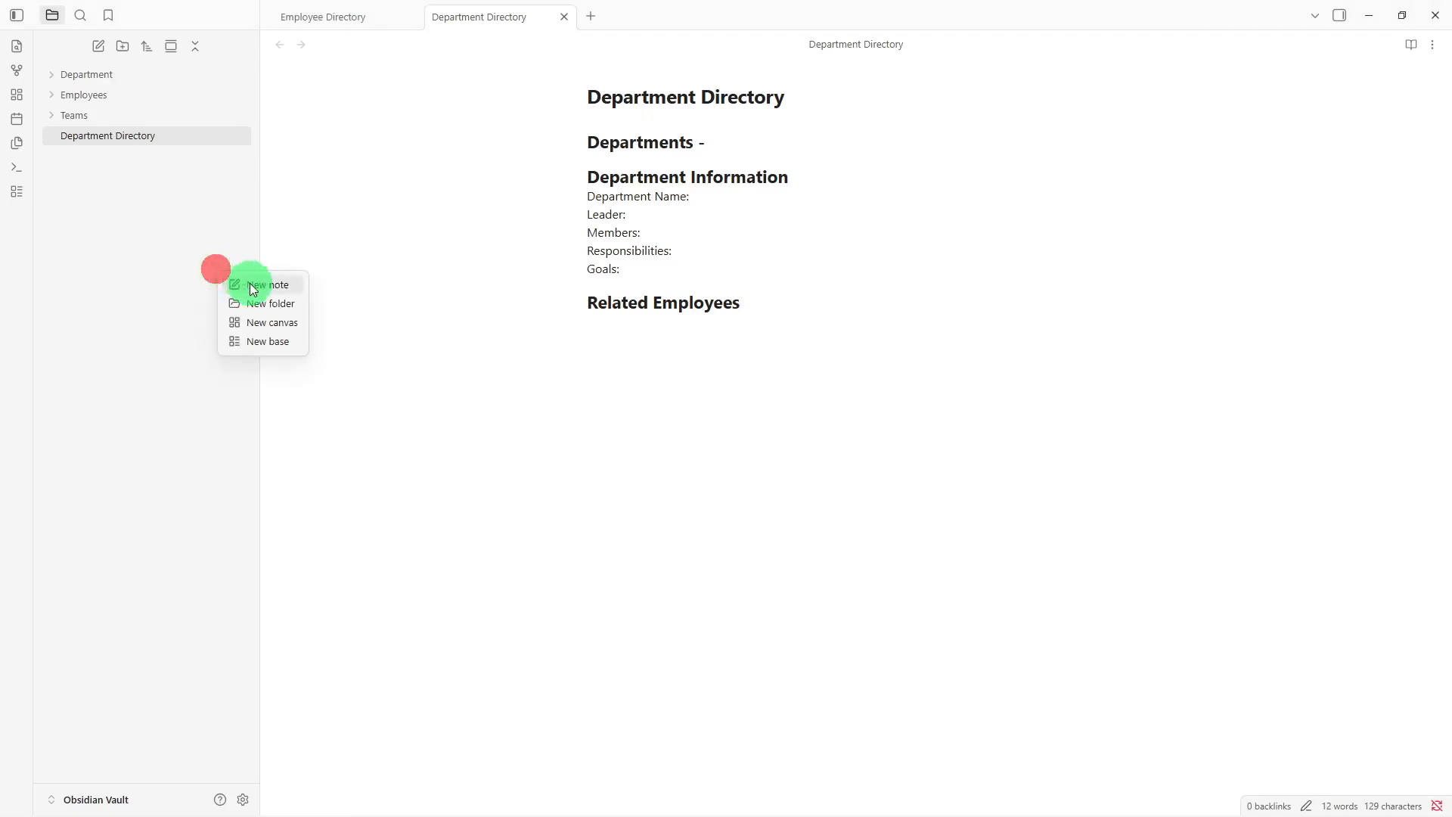
{"action": "left_click", "coordinate": [250, 282]}
{"action": "key", "text": "BackSpace"}
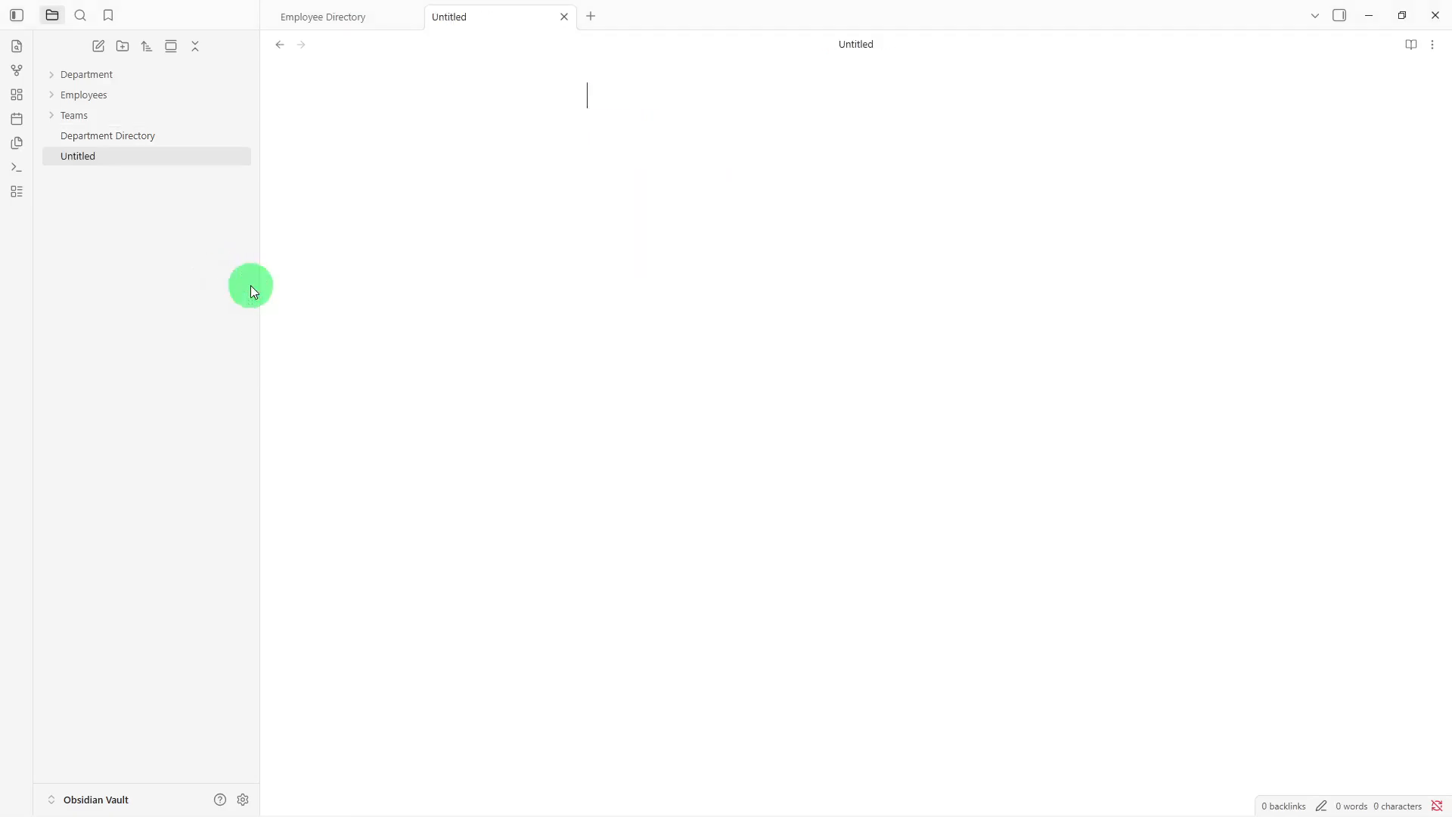
{"action": "type", "text": "Team"}
{"action": "key", "text": "Return"}
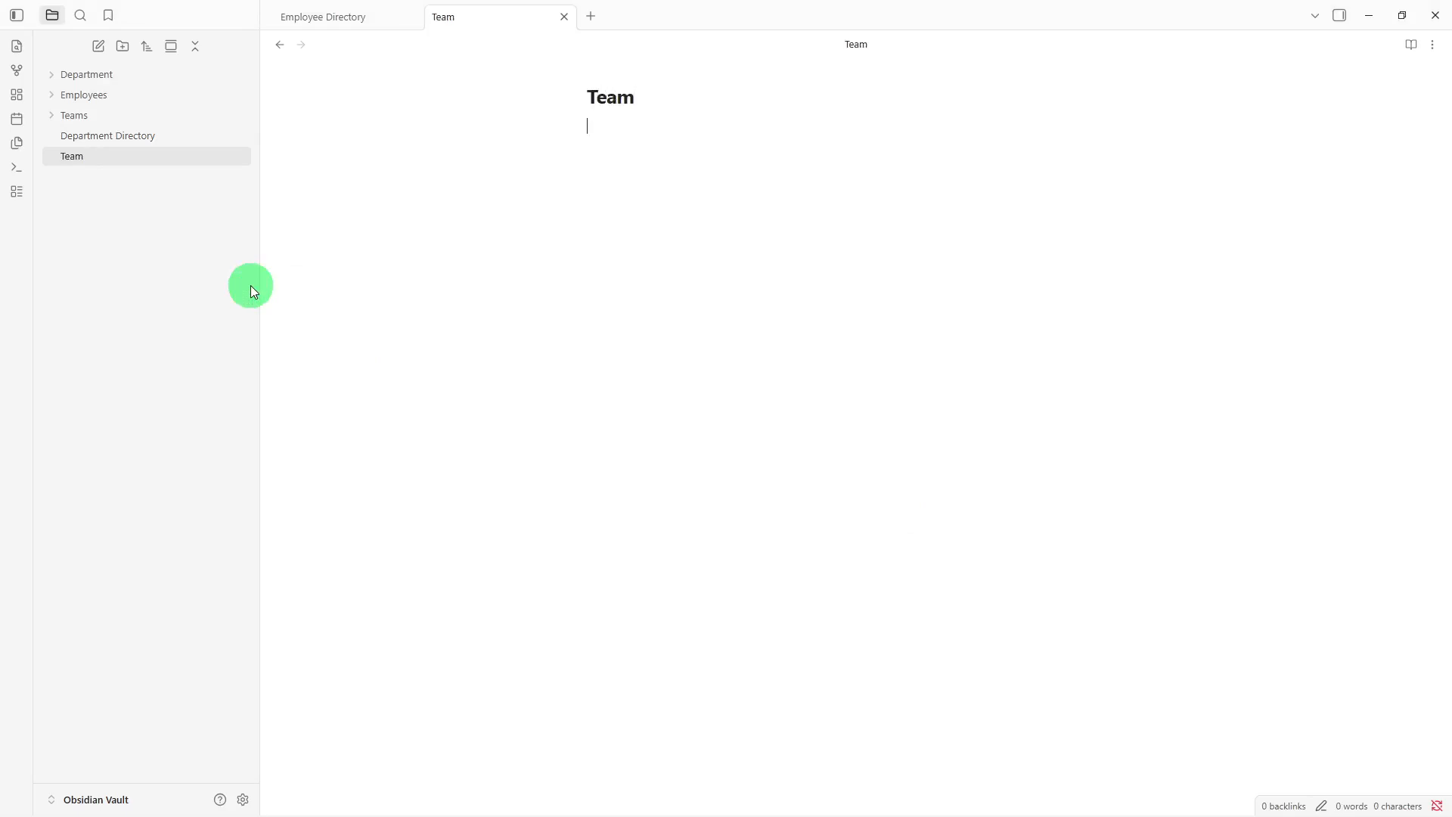
- Add level-1 heading Team Directory and level-2 Teams -, Team Information (Team Name, Team Leader, Members, Purpose, Current Projects) and Notes, separating the first three headings
{"action": "type", "text": "# Team Directory ## Teams - ## Team Information Team Name: Team Leader: Members: Purpose: Current Projects: ## Notes"}
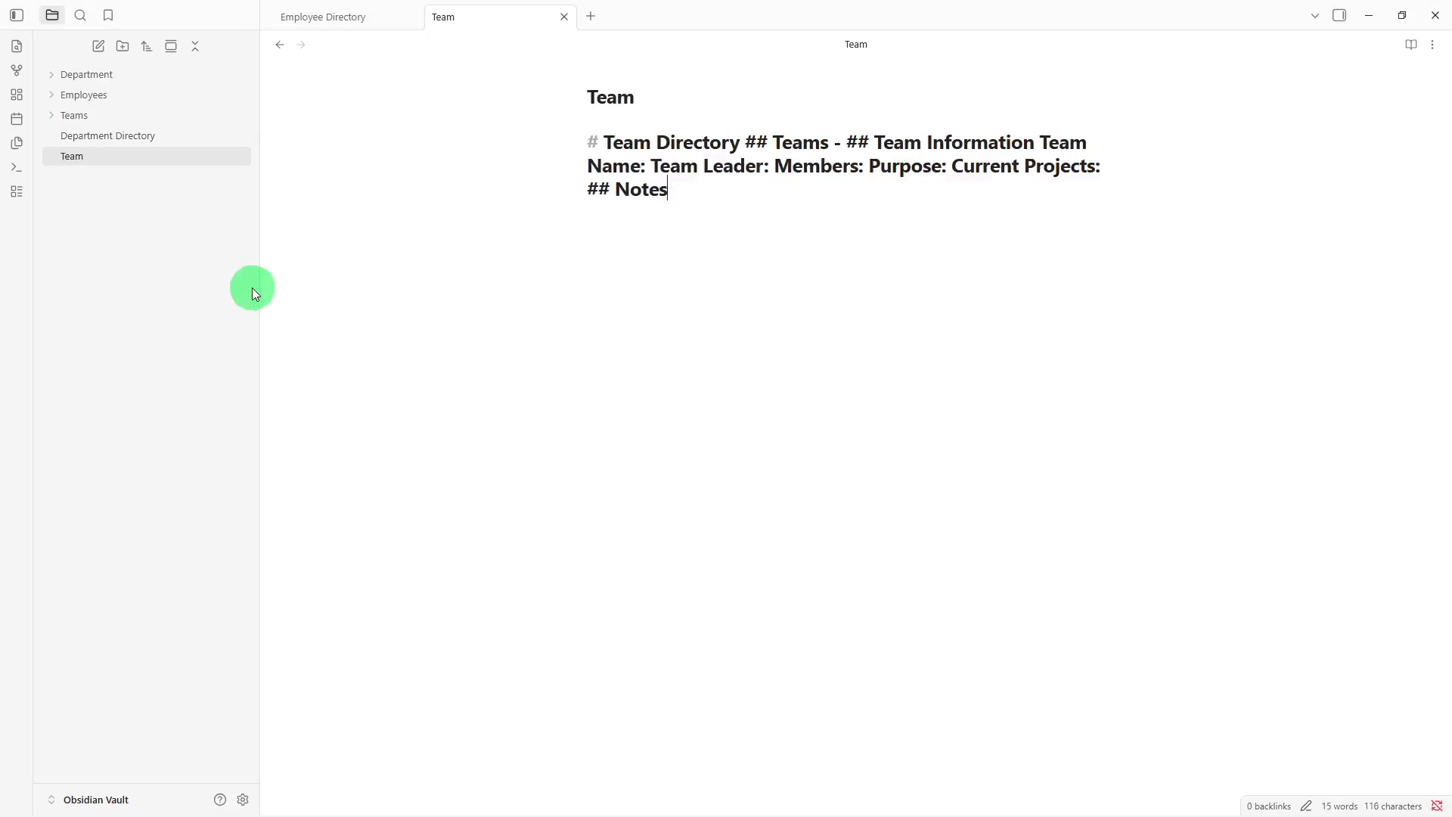
{"action": "left_click", "coordinate": [747, 136]}
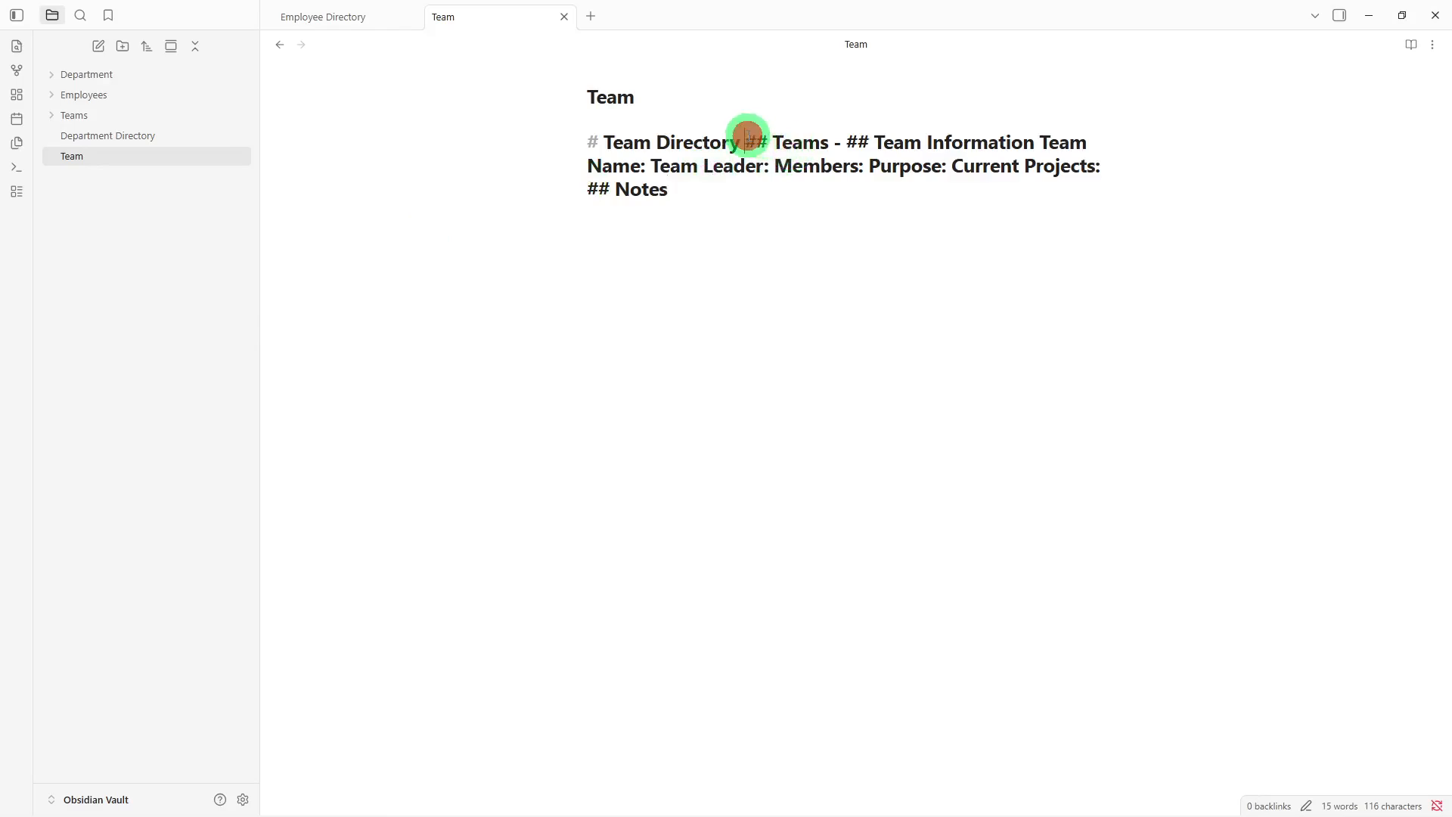
{"action": "key", "text": "Return"}
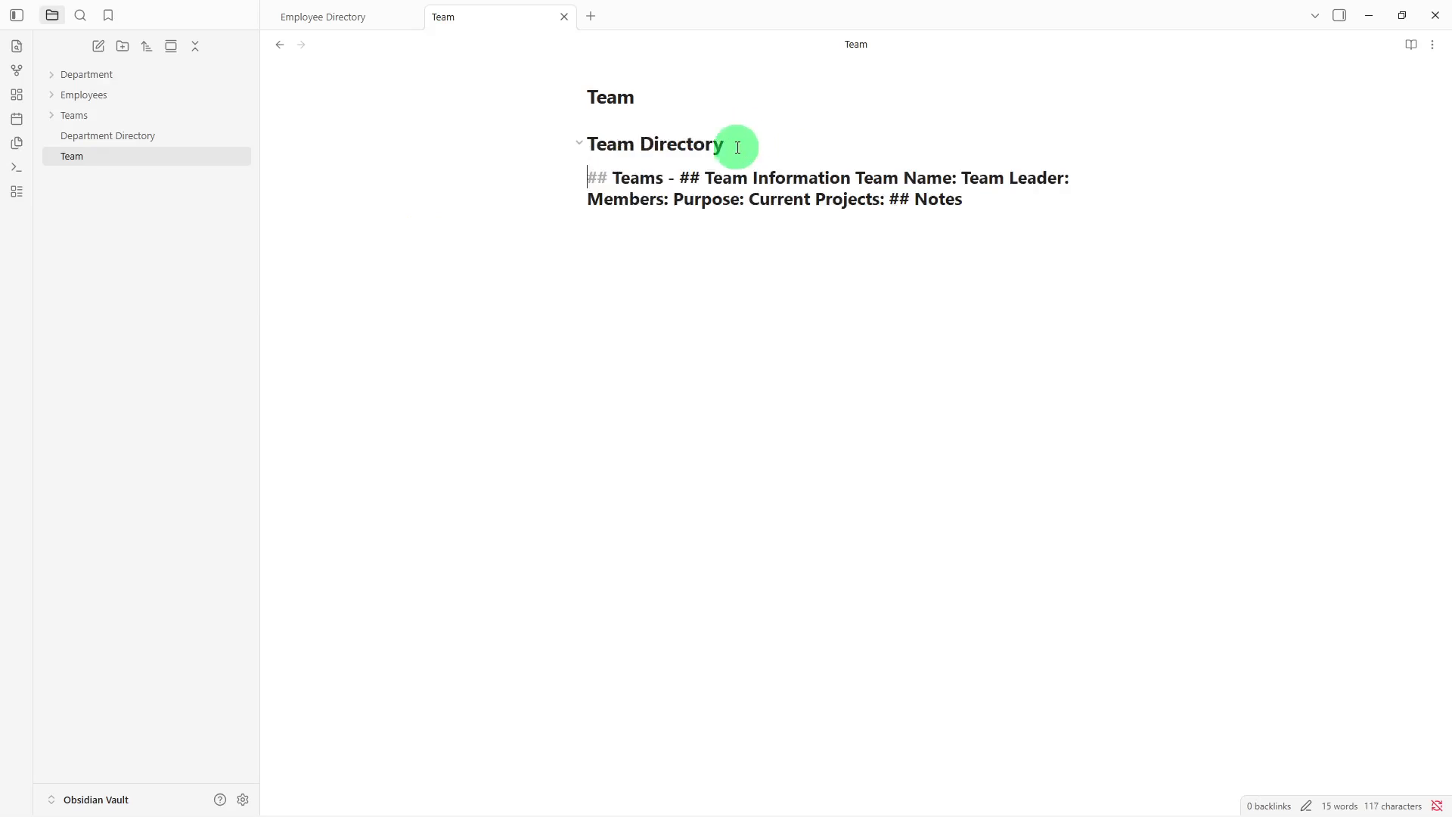
{"action": "left_click", "coordinate": [679, 182]}
{"action": "key", "text": "Return"}
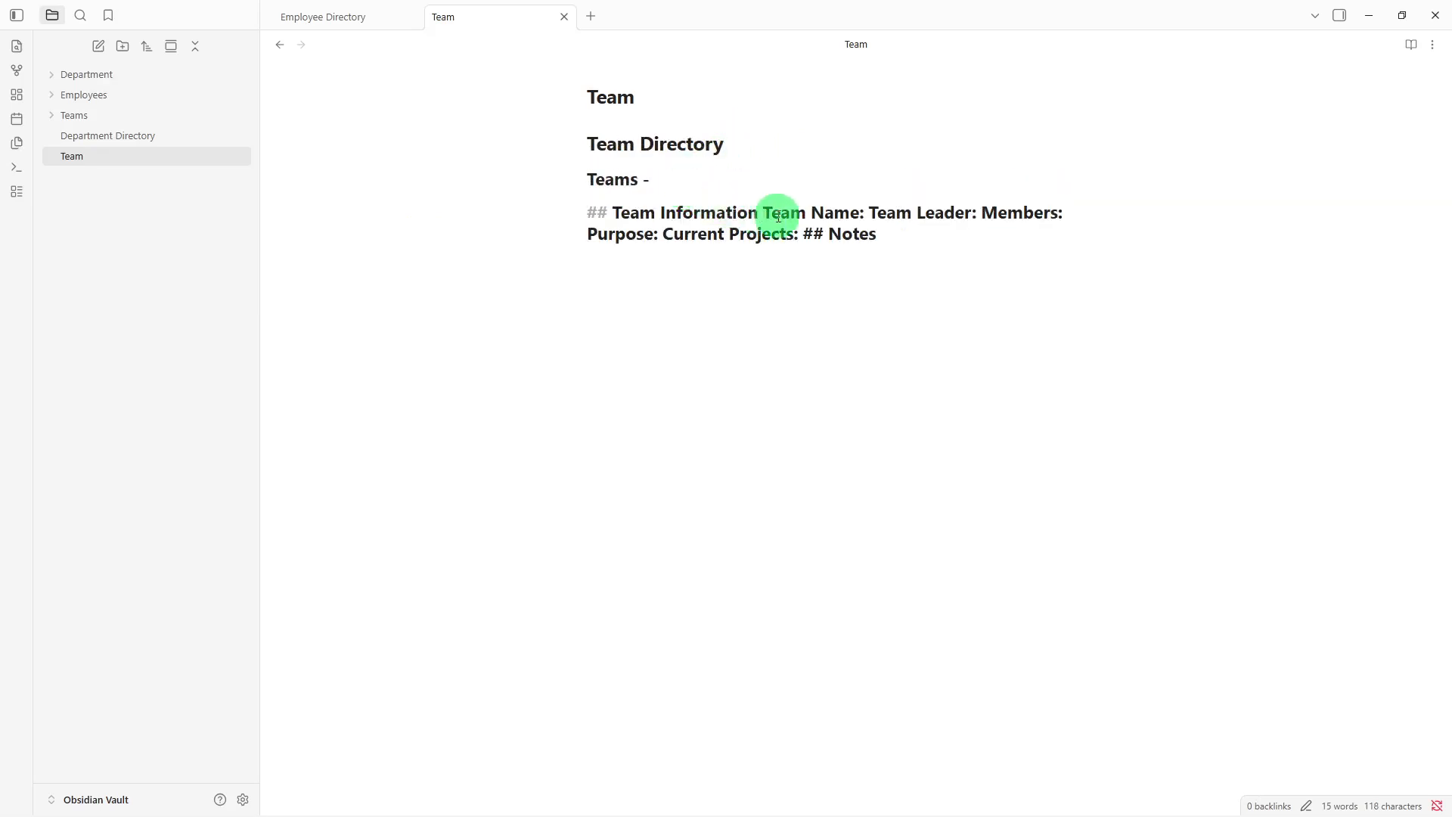
{"action": "left_click", "coordinate": [762, 220]}
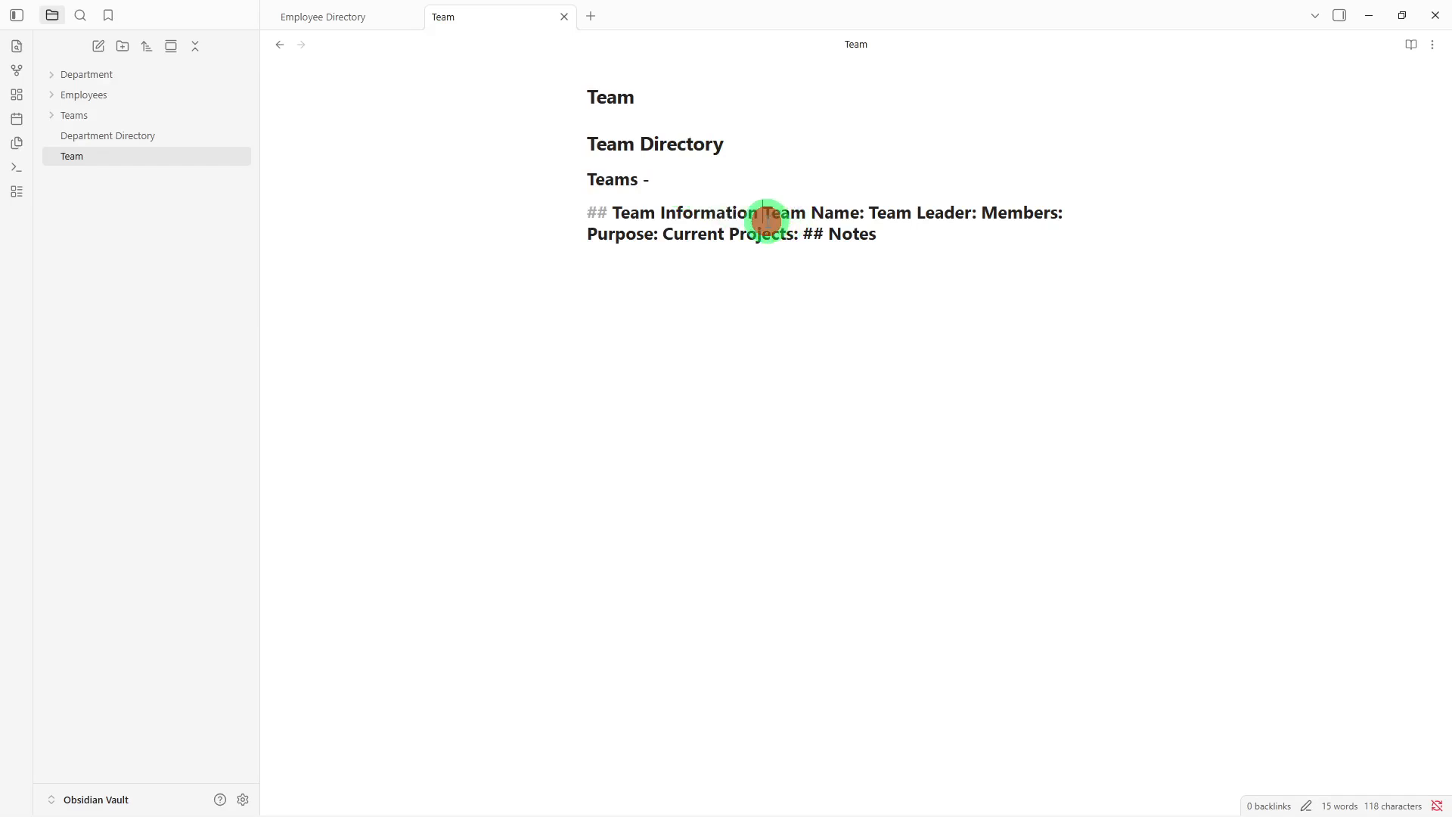
{"action": "key", "text": "Return"}
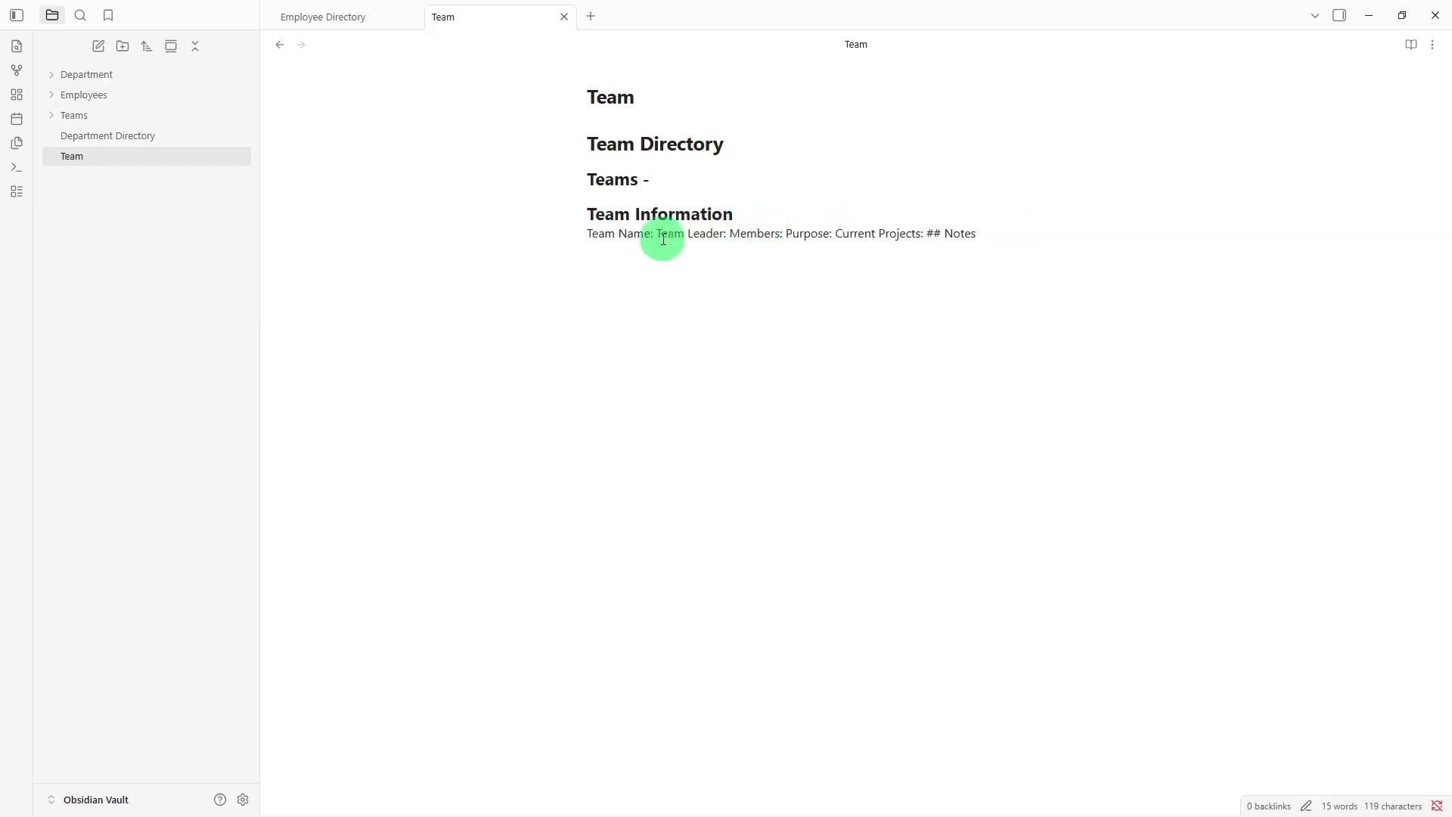
- Put Team Name, Team Leader, Members, Purpose and Current Projects on separate lines under Team Information, with the Notes heading and an empty line below them
{"action": "left_click", "coordinate": [657, 235]}
{"action": "key", "text": "Return"}
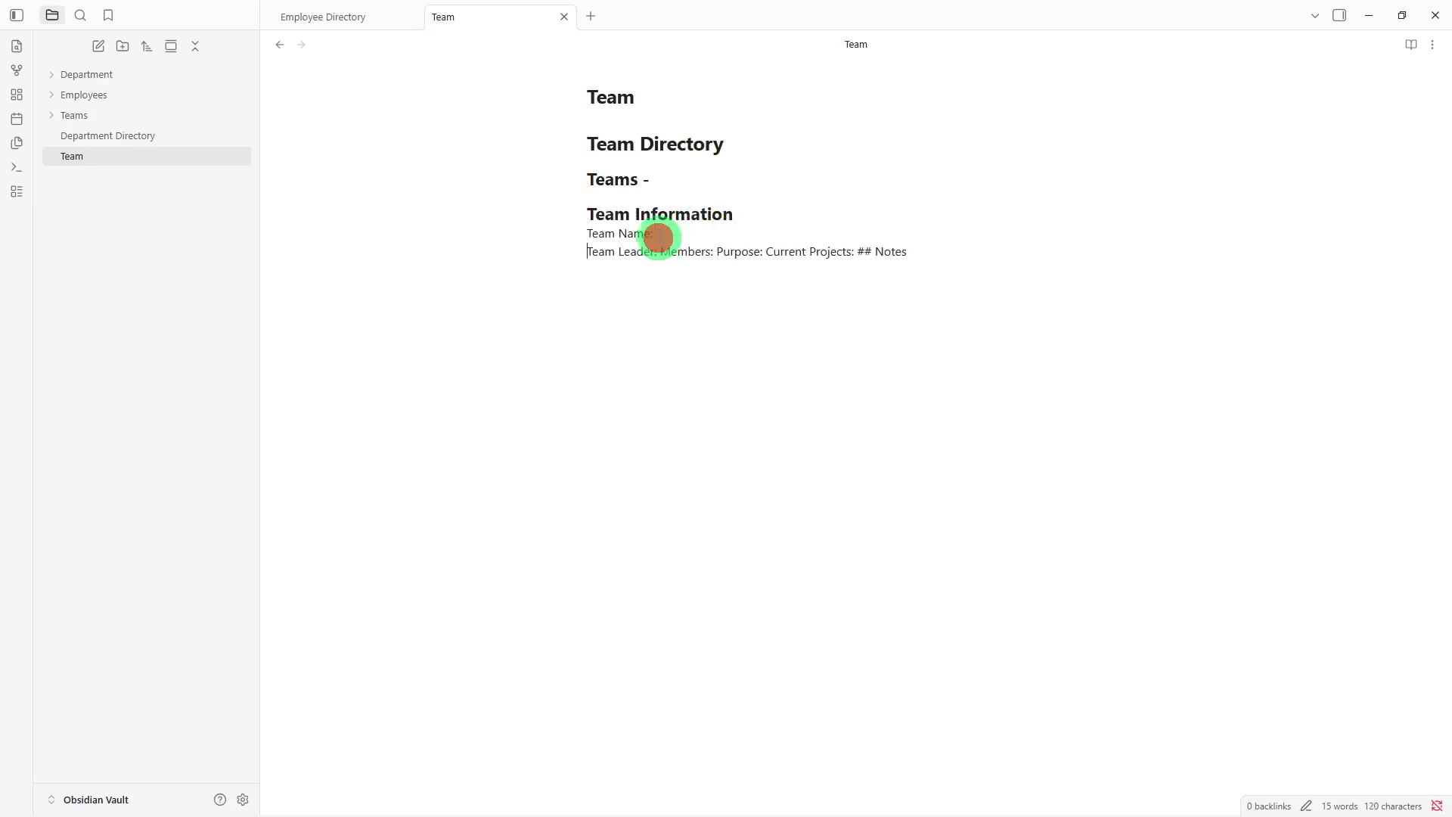
{"action": "left_click", "coordinate": [660, 251]}
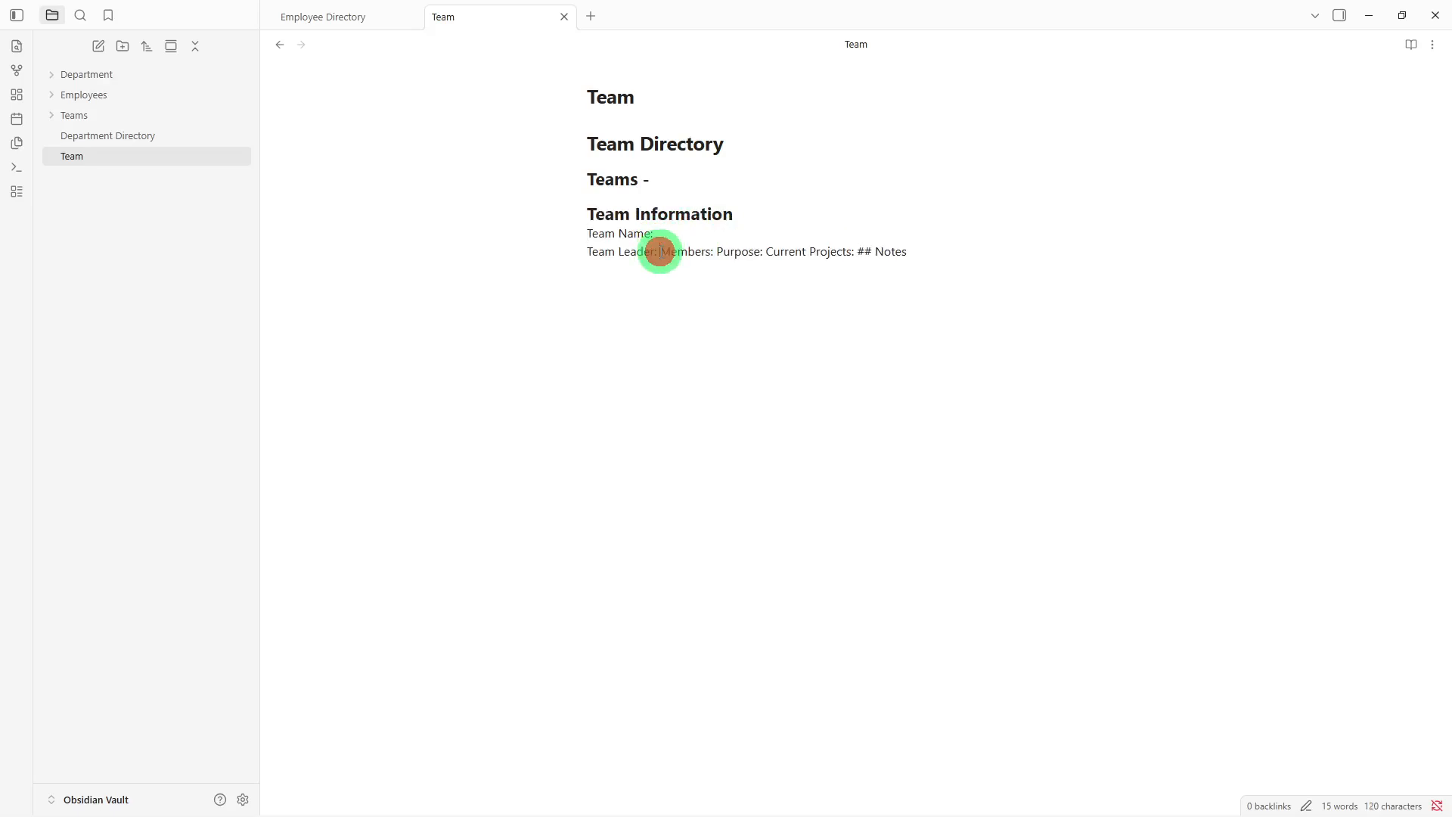
{"action": "key", "text": "Return"}
{"action": "left_click", "coordinate": [648, 270]}
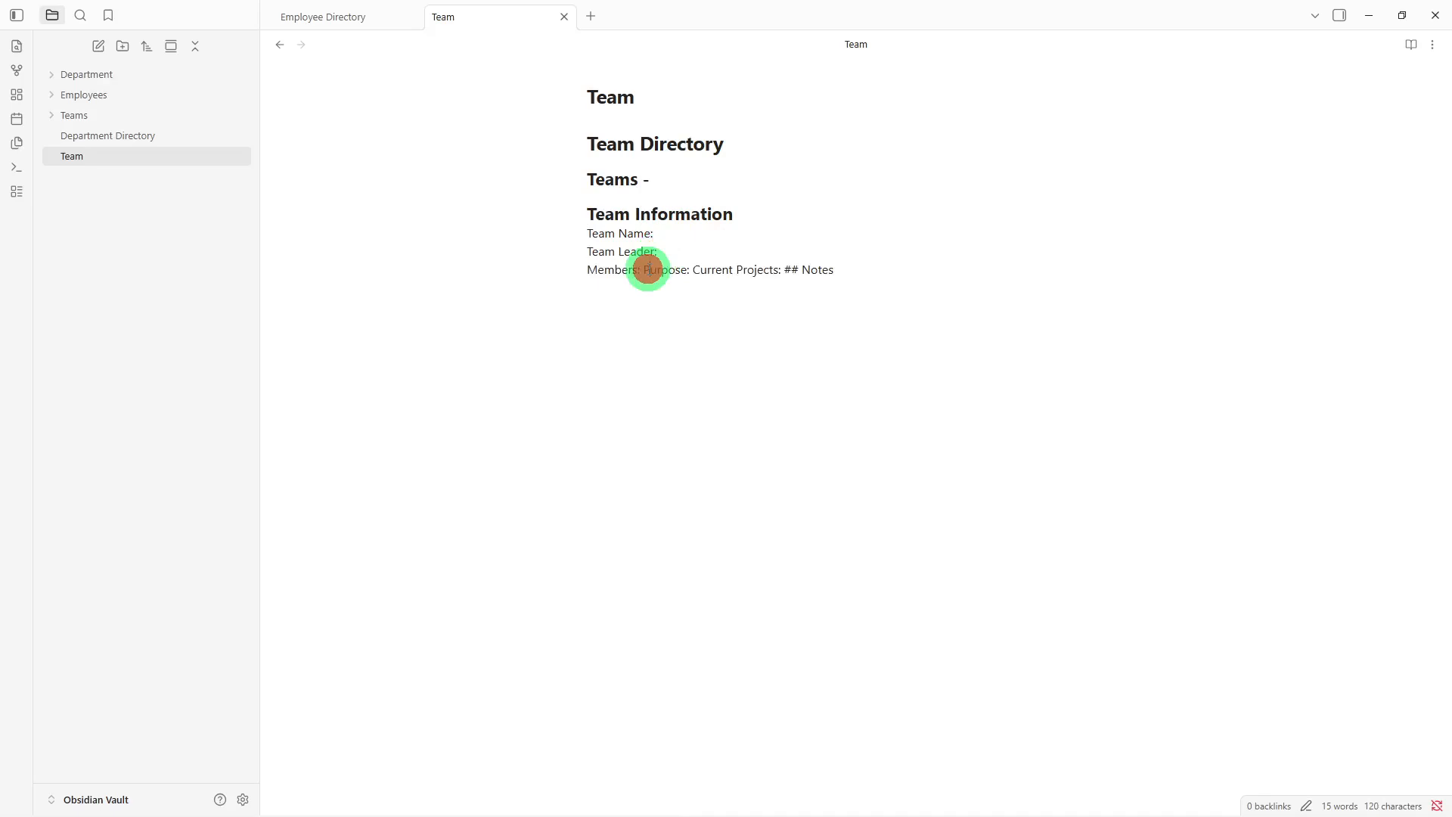
{"action": "key", "text": "Return"}
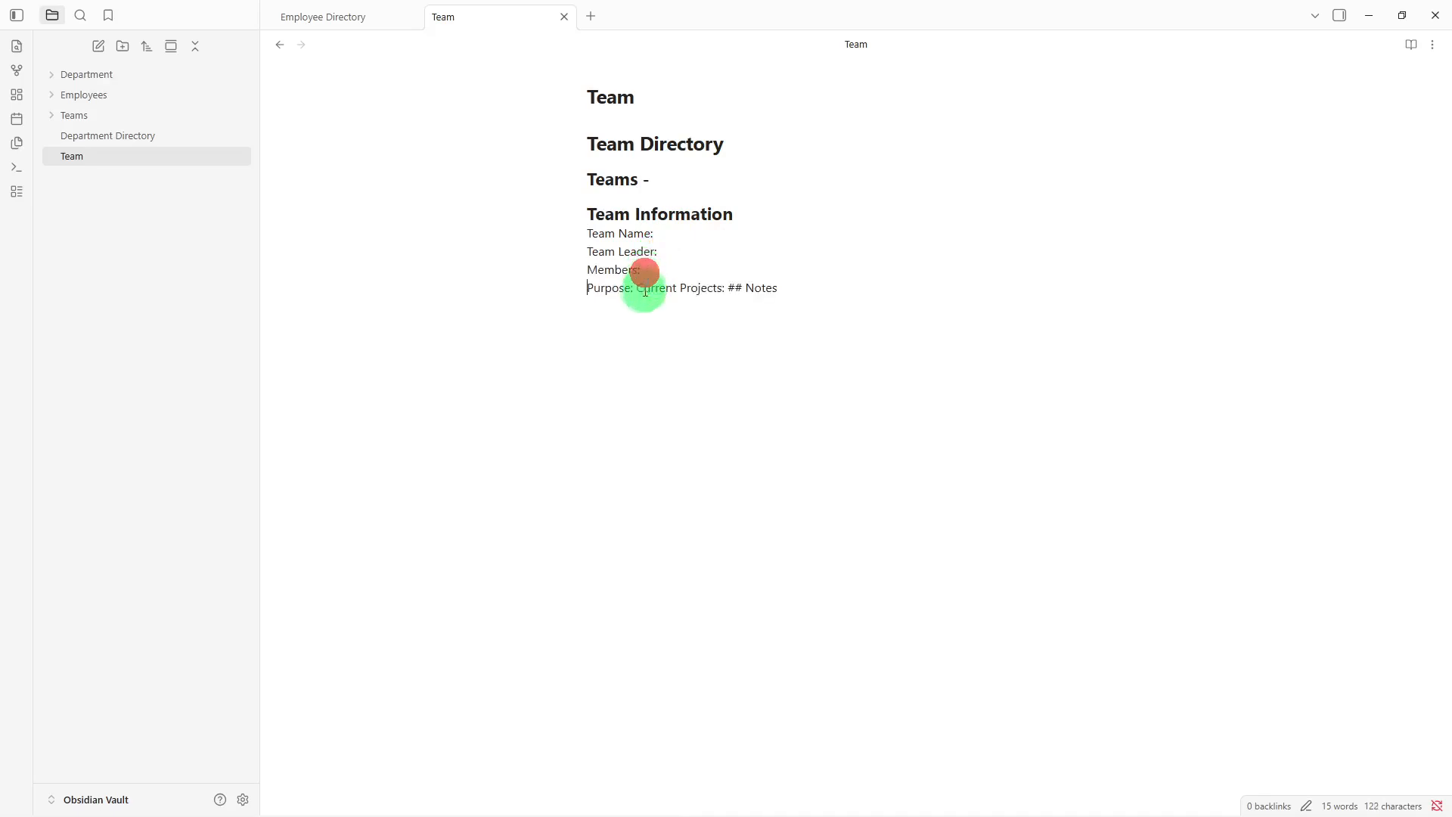
{"action": "left_click", "coordinate": [636, 289]}
{"action": "key", "text": "Return"}
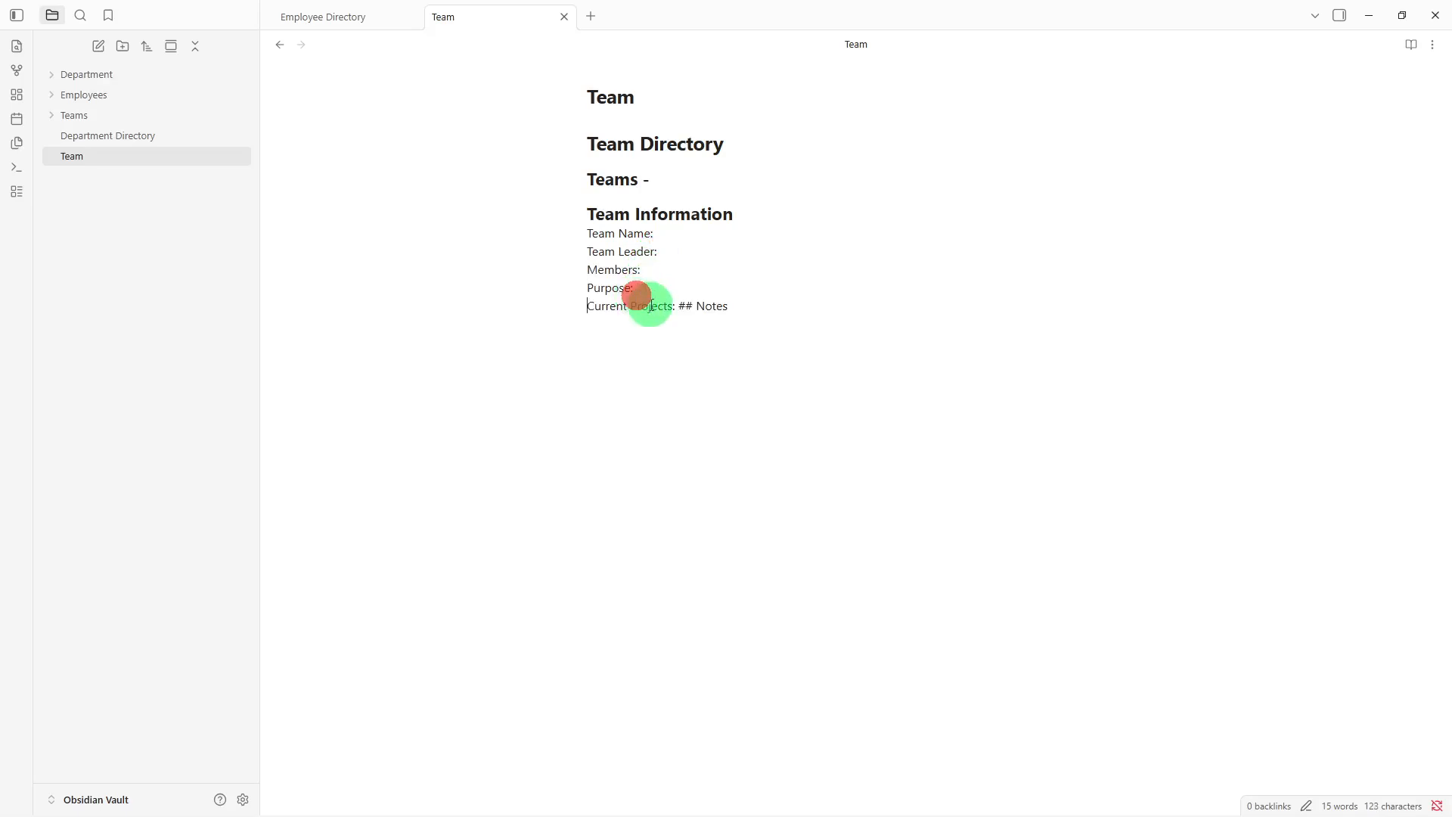
{"action": "left_click", "coordinate": [679, 305]}
{"action": "key", "text": "Return"}
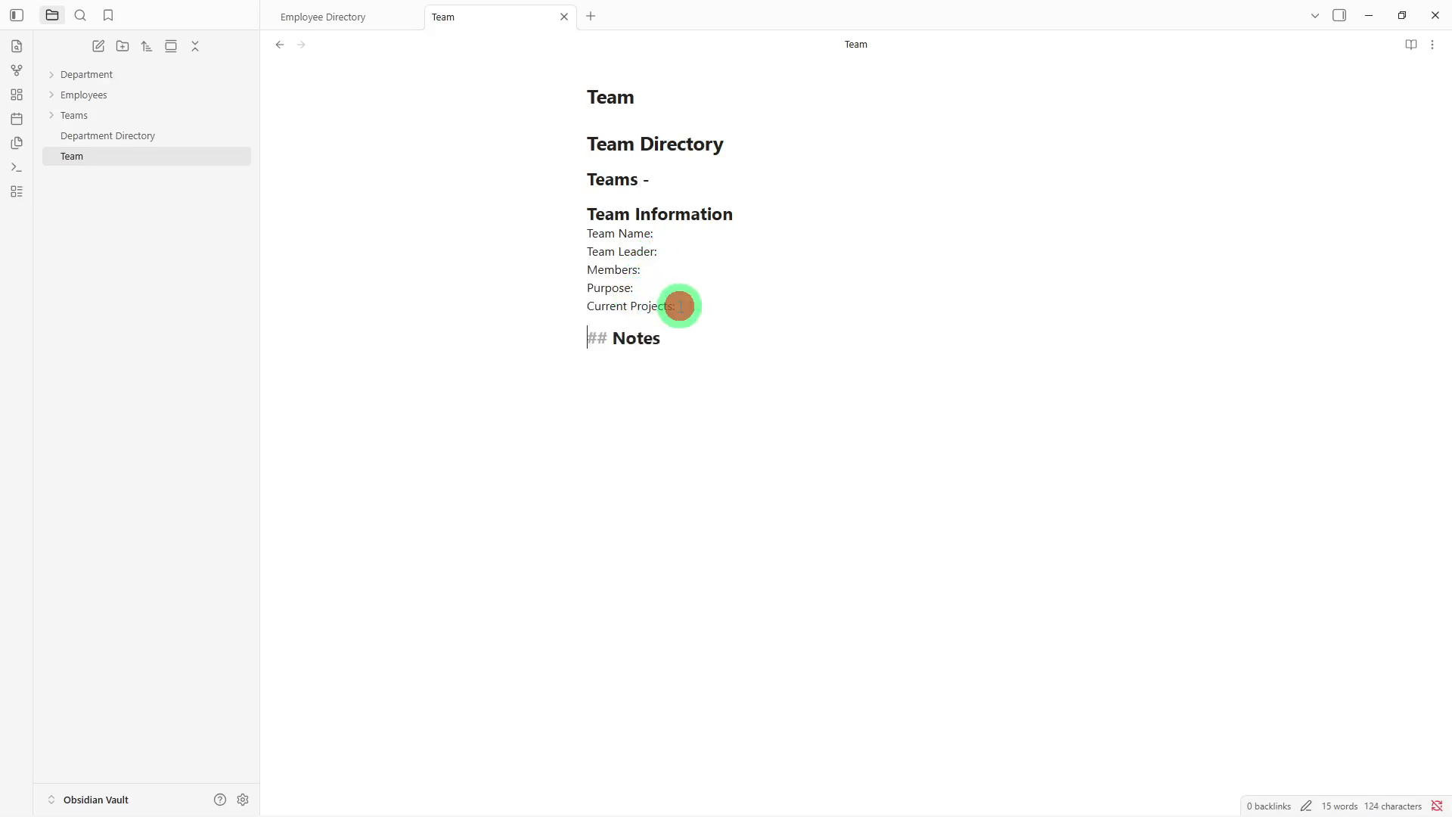
{"action": "left_click", "coordinate": [692, 363]}
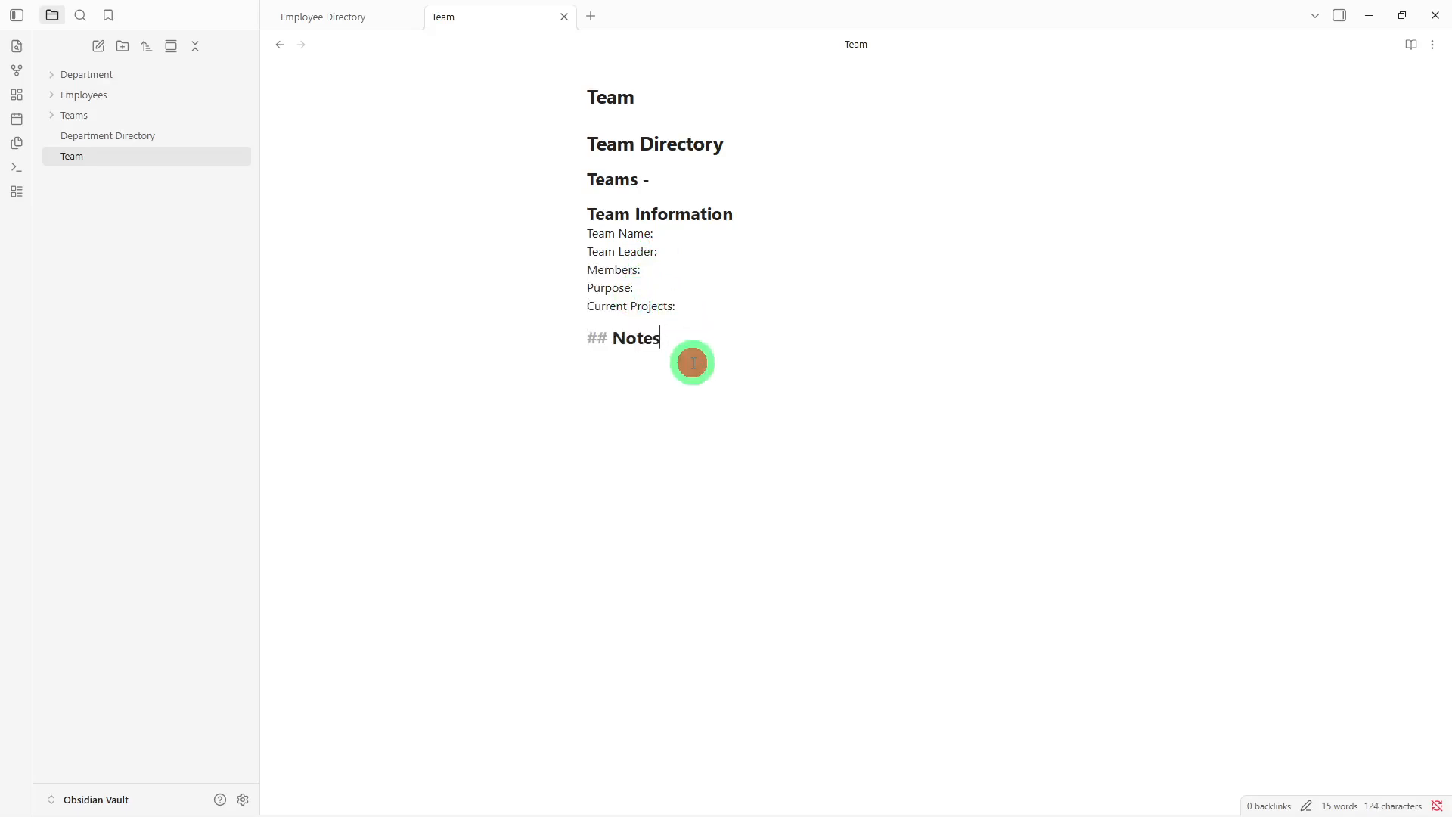
{"action": "key", "text": "Return"}
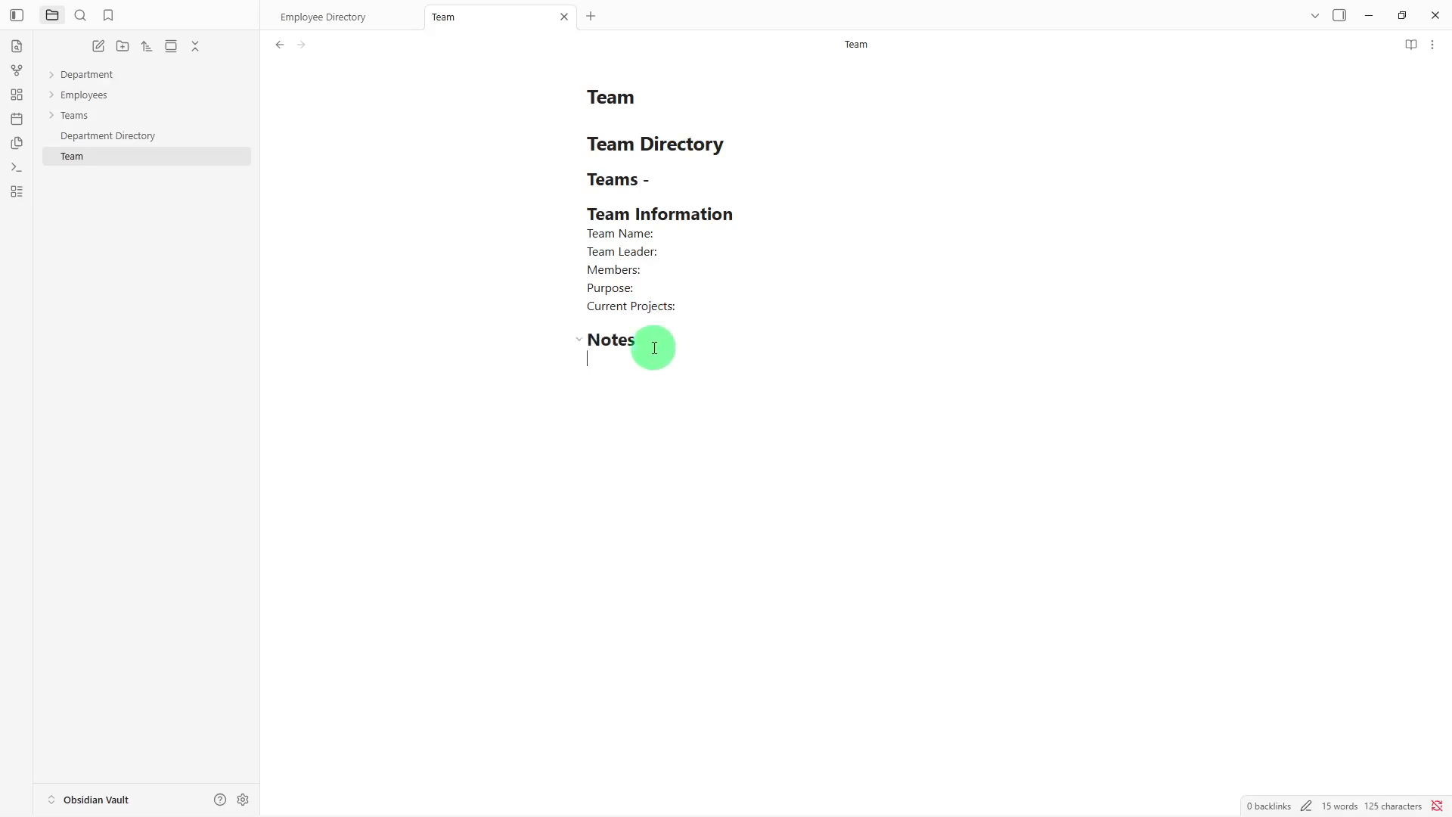
- Format the word Notes in the last heading of the Team note as bold
{"action": "double_click", "coordinate": [635, 339]}
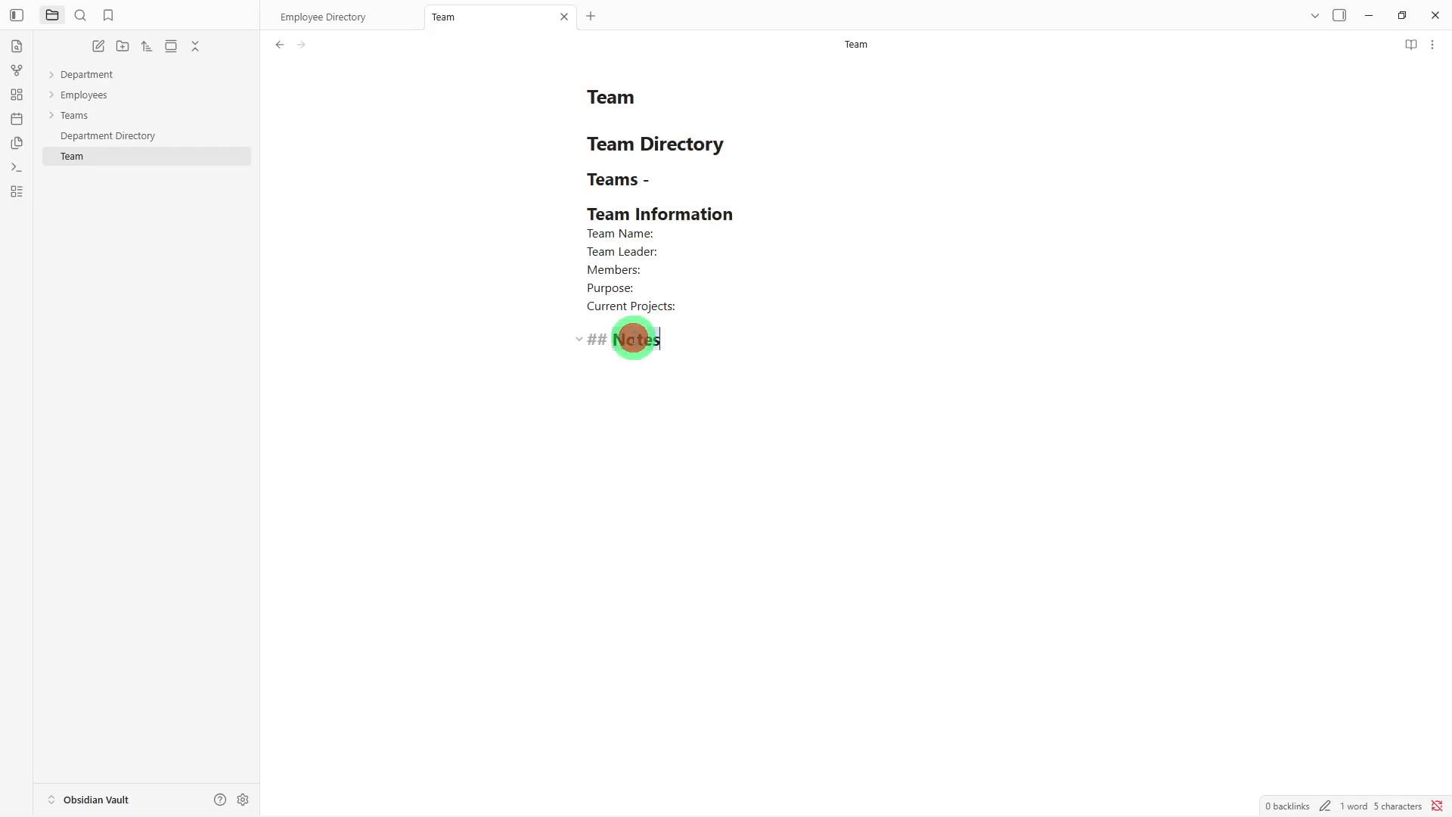
{"action": "right_click", "coordinate": [634, 339]}
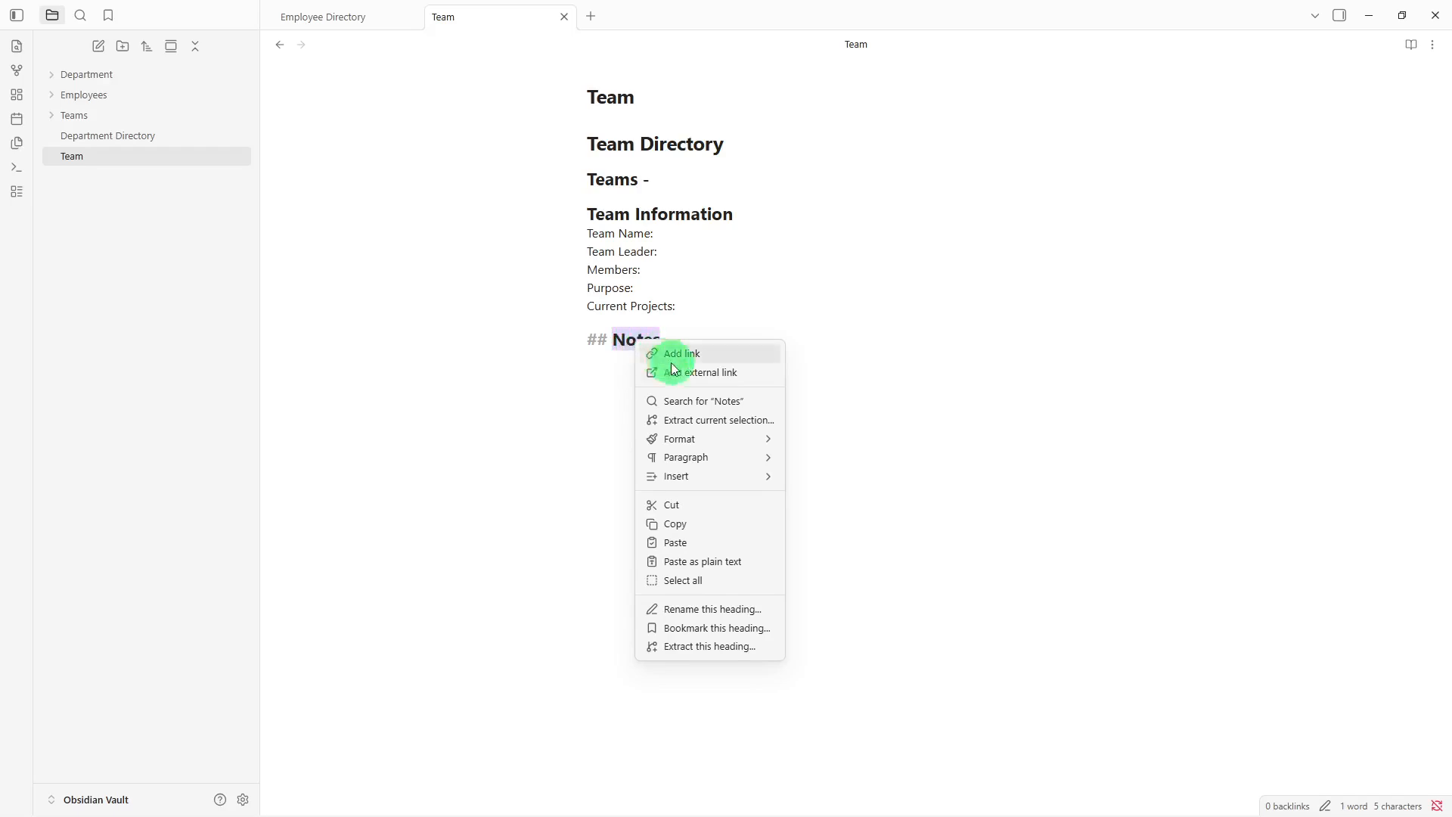
{"action": "mouse_move", "coordinate": [697, 437]}
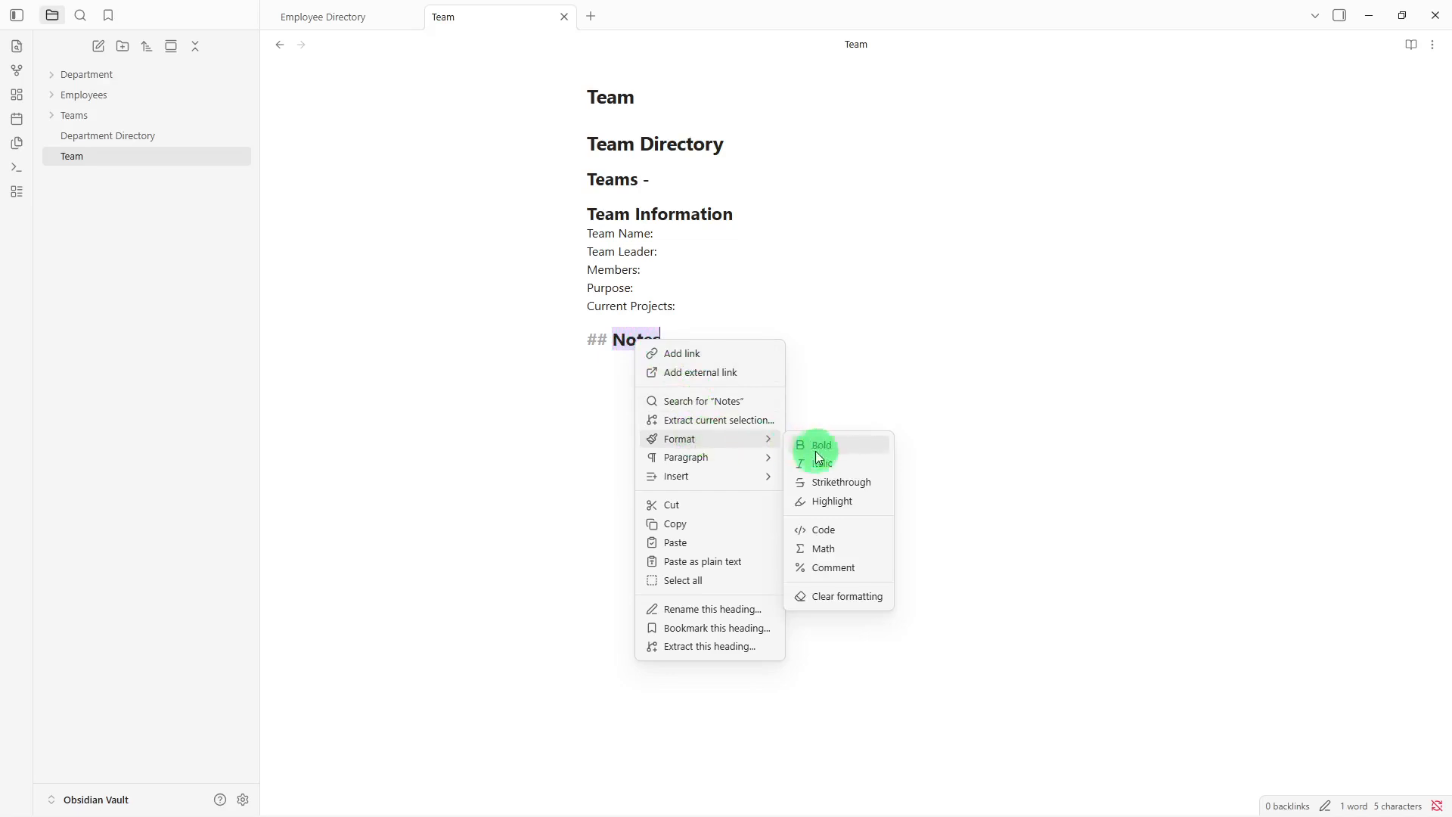
{"action": "mouse_move", "coordinate": [773, 477]}
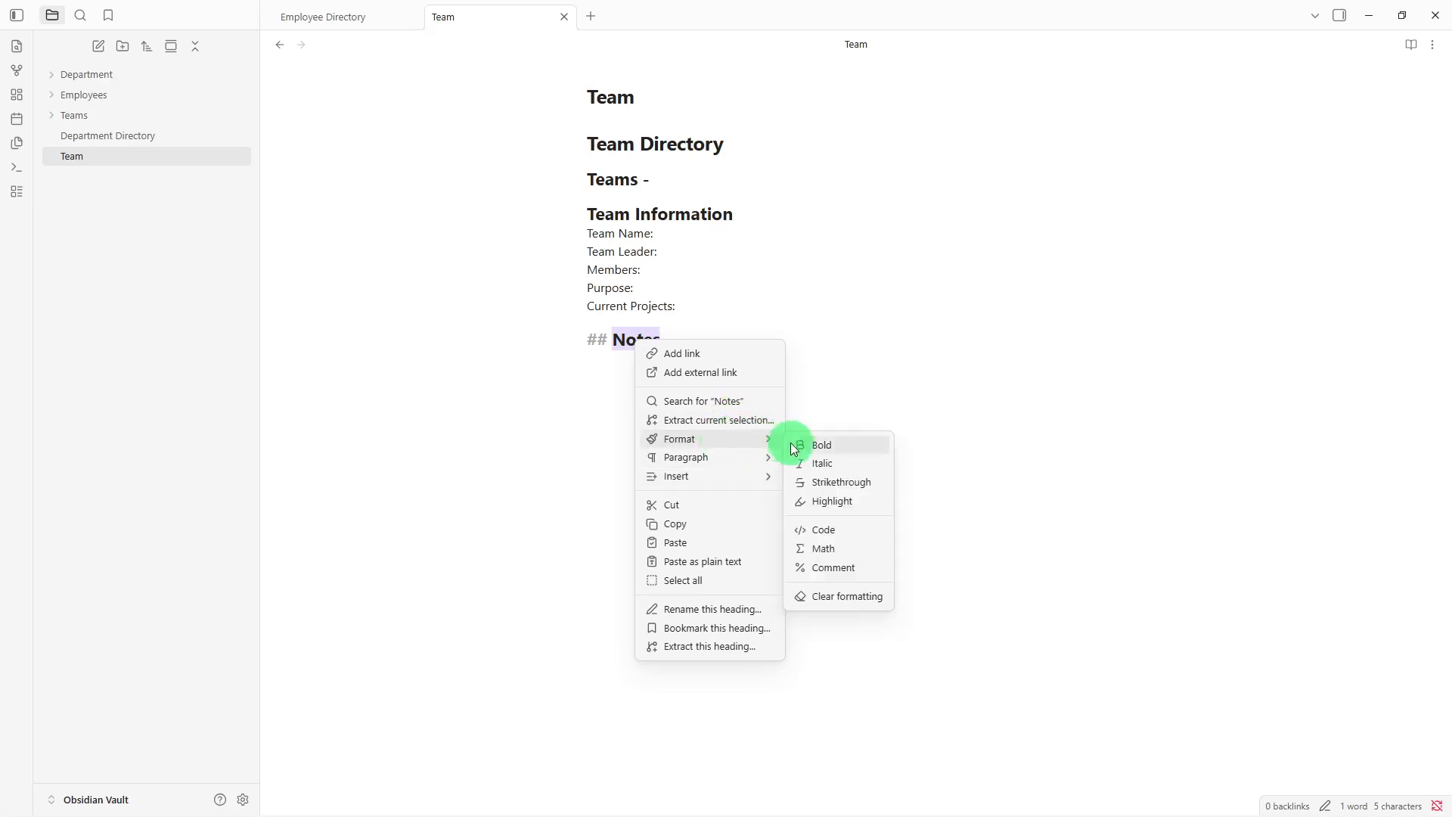
{"action": "left_click", "coordinate": [804, 446]}
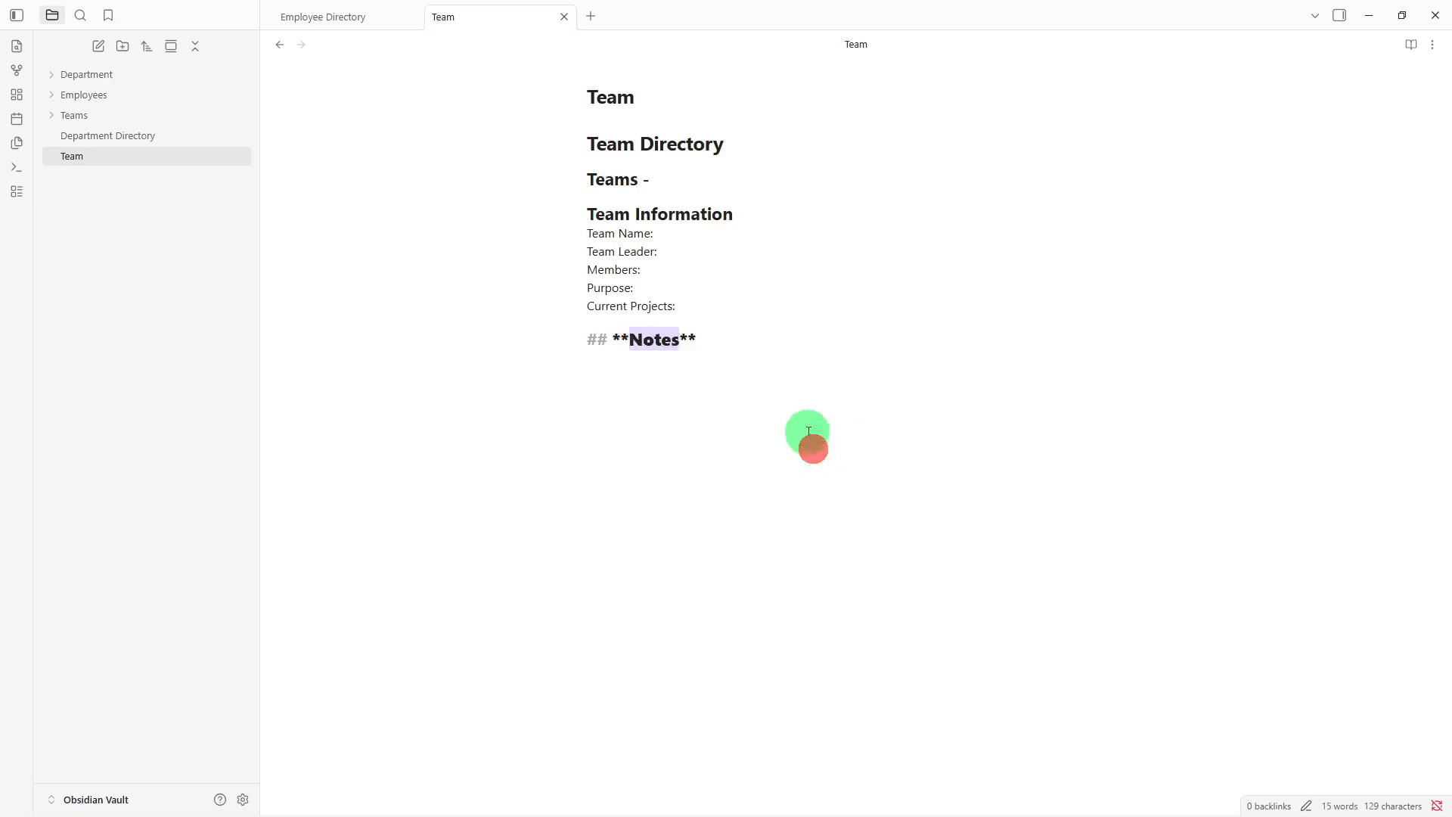
- Move the Team note into the Teams folder and the Department Directory note into the Department folder
{"action": "left_click", "coordinate": [808, 428]}
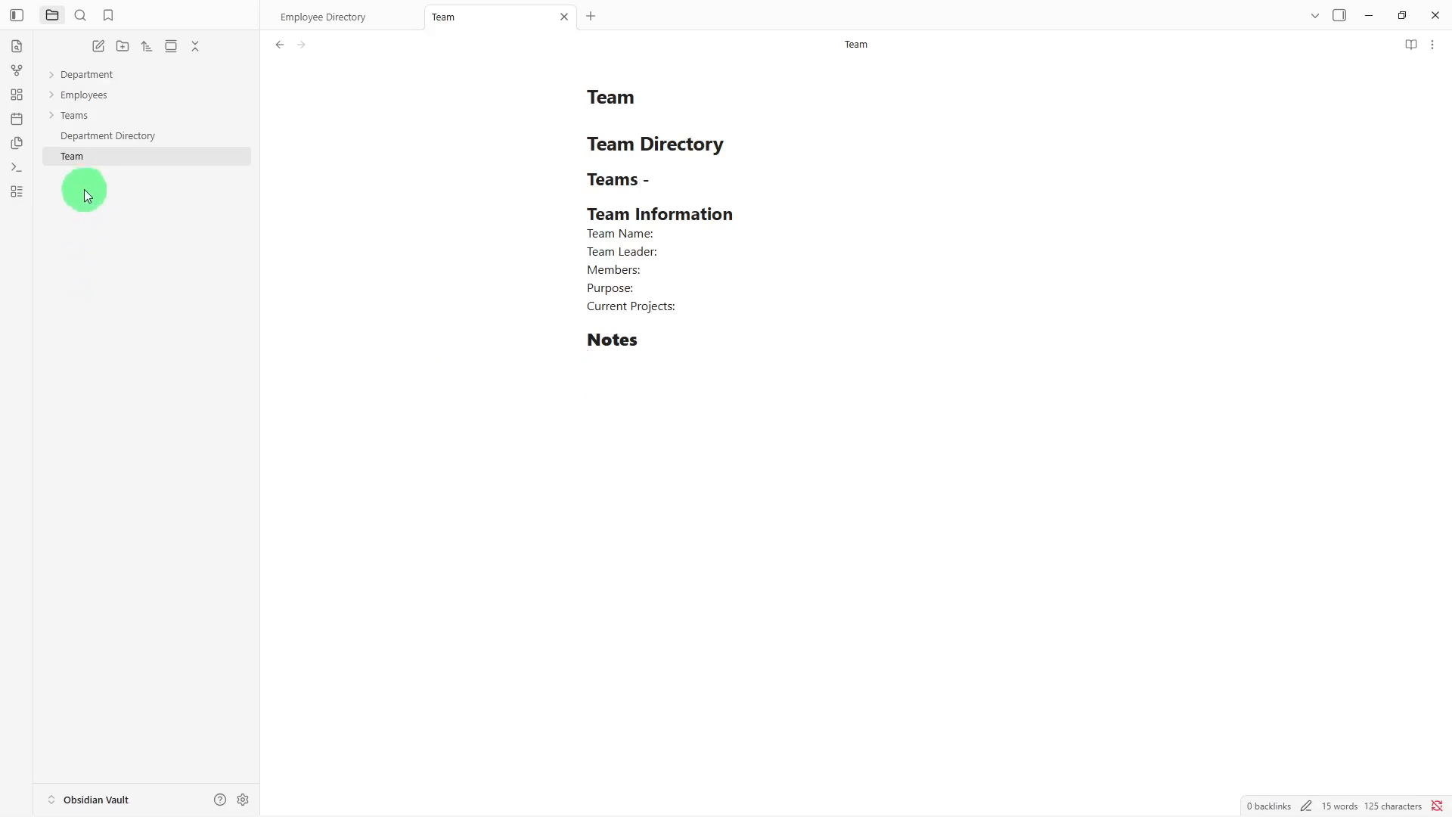
{"action": "left_click_drag", "start_coordinate": [116, 157], "coordinate": [144, 75]}
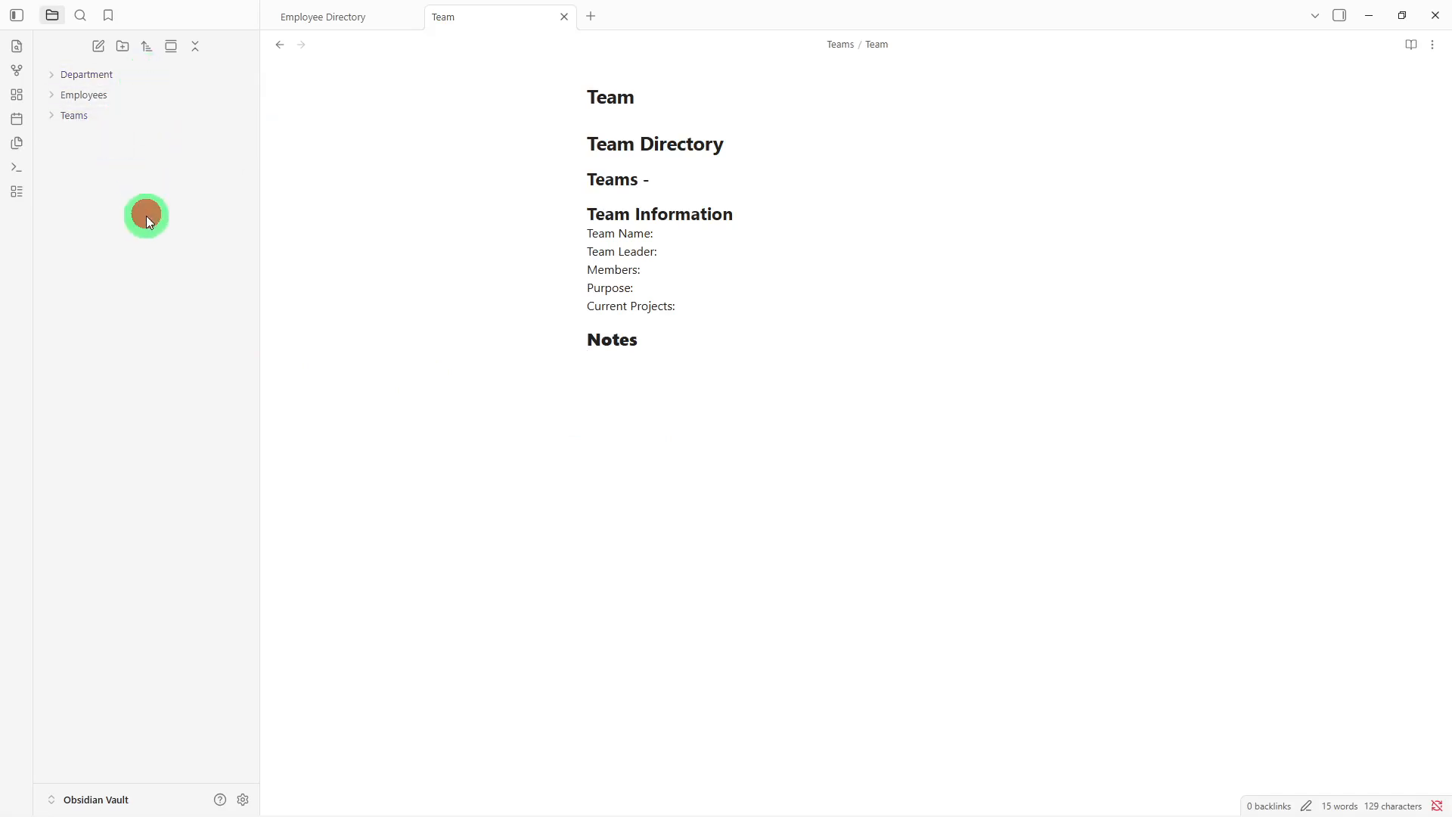
- Expand the Department, Employees and Teams folders and open the Department Directory note
{"action": "left_click", "coordinate": [165, 81]}
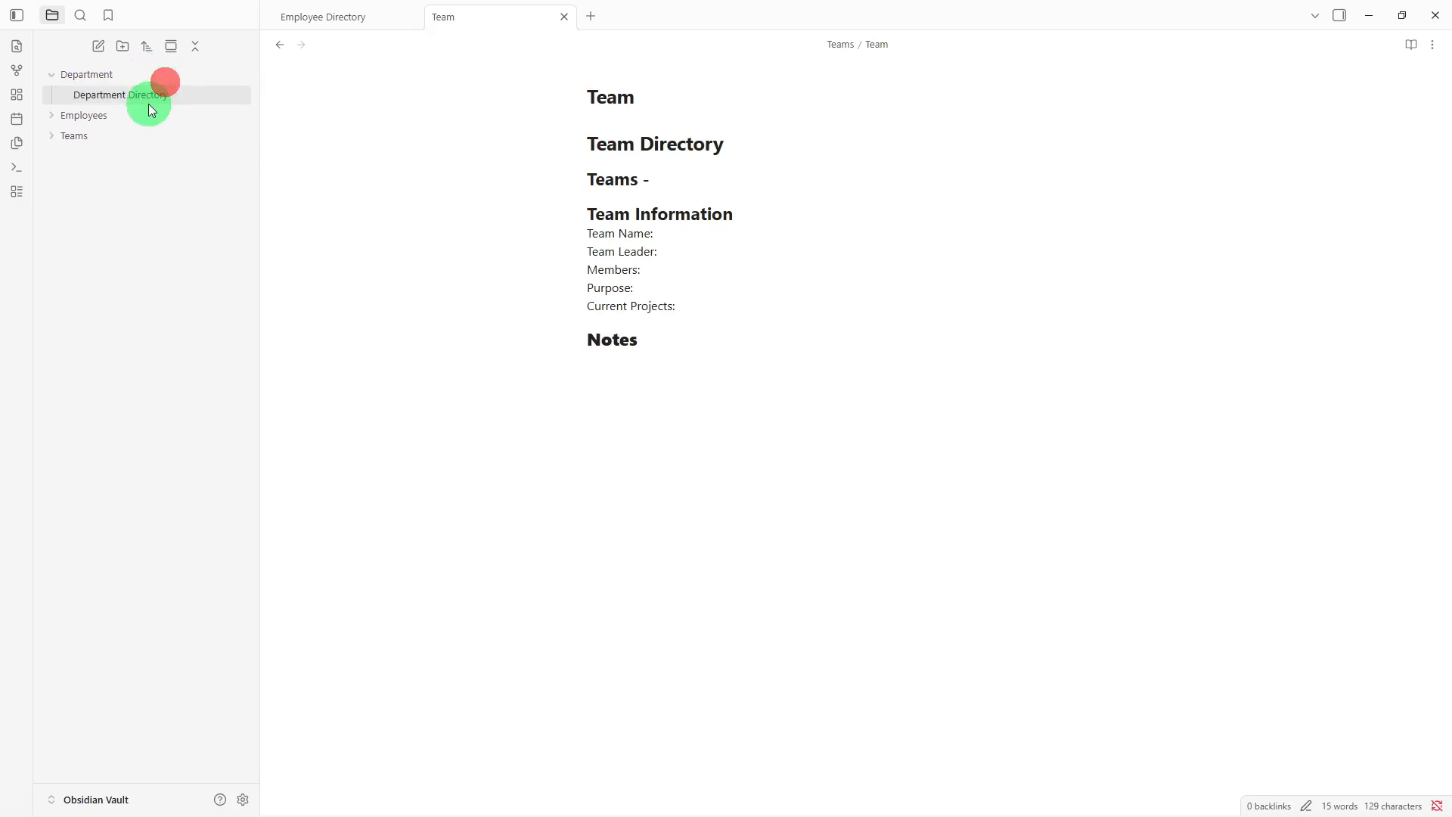
{"action": "left_click", "coordinate": [148, 104]}
{"action": "left_click", "coordinate": [141, 113]}
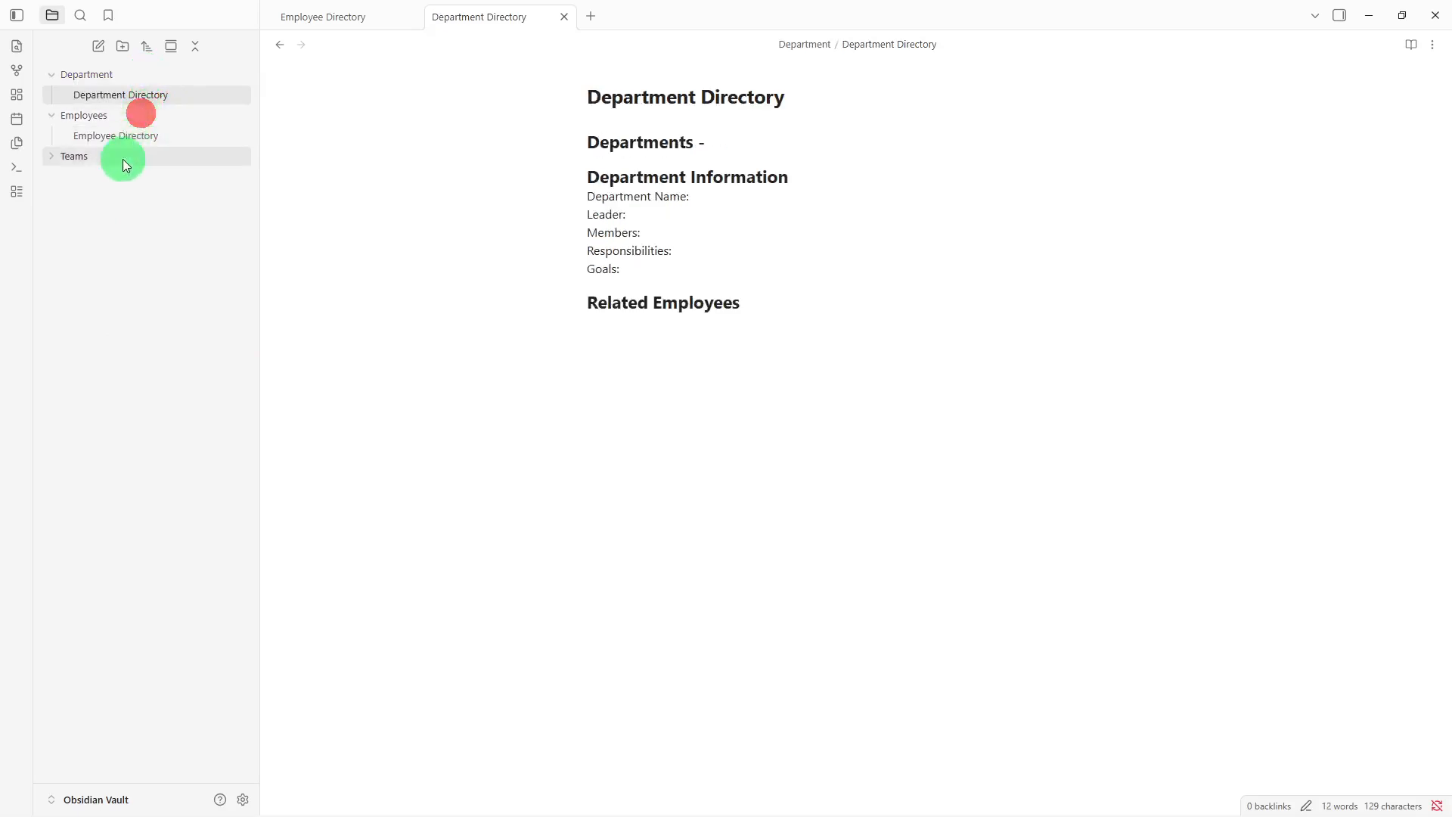
{"action": "left_click", "coordinate": [124, 161]}
- Start a new line below the Related Employees heading in the Department Directory note
{"action": "left_click", "coordinate": [734, 375]}
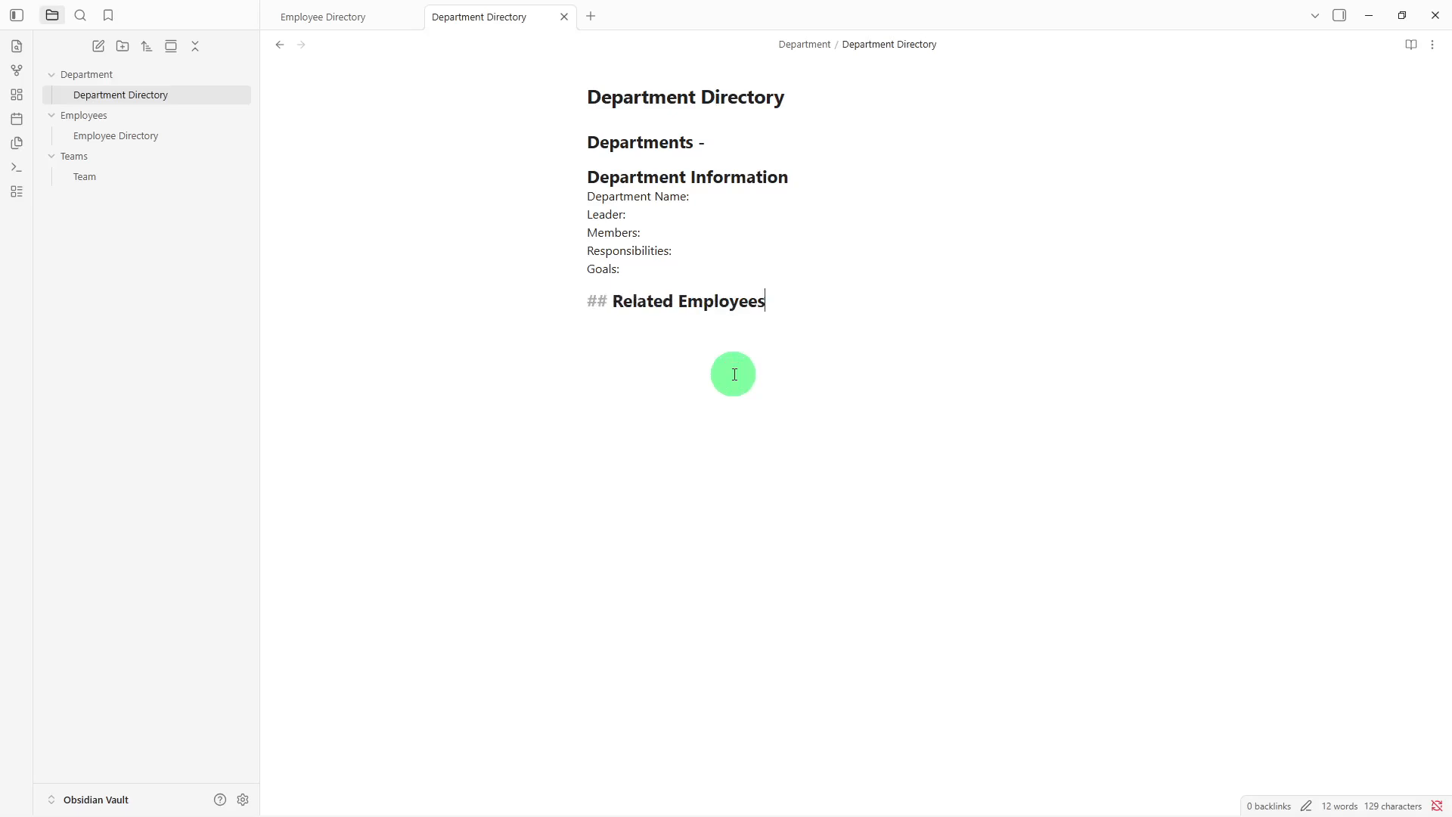
{"action": "key", "text": "Return"}
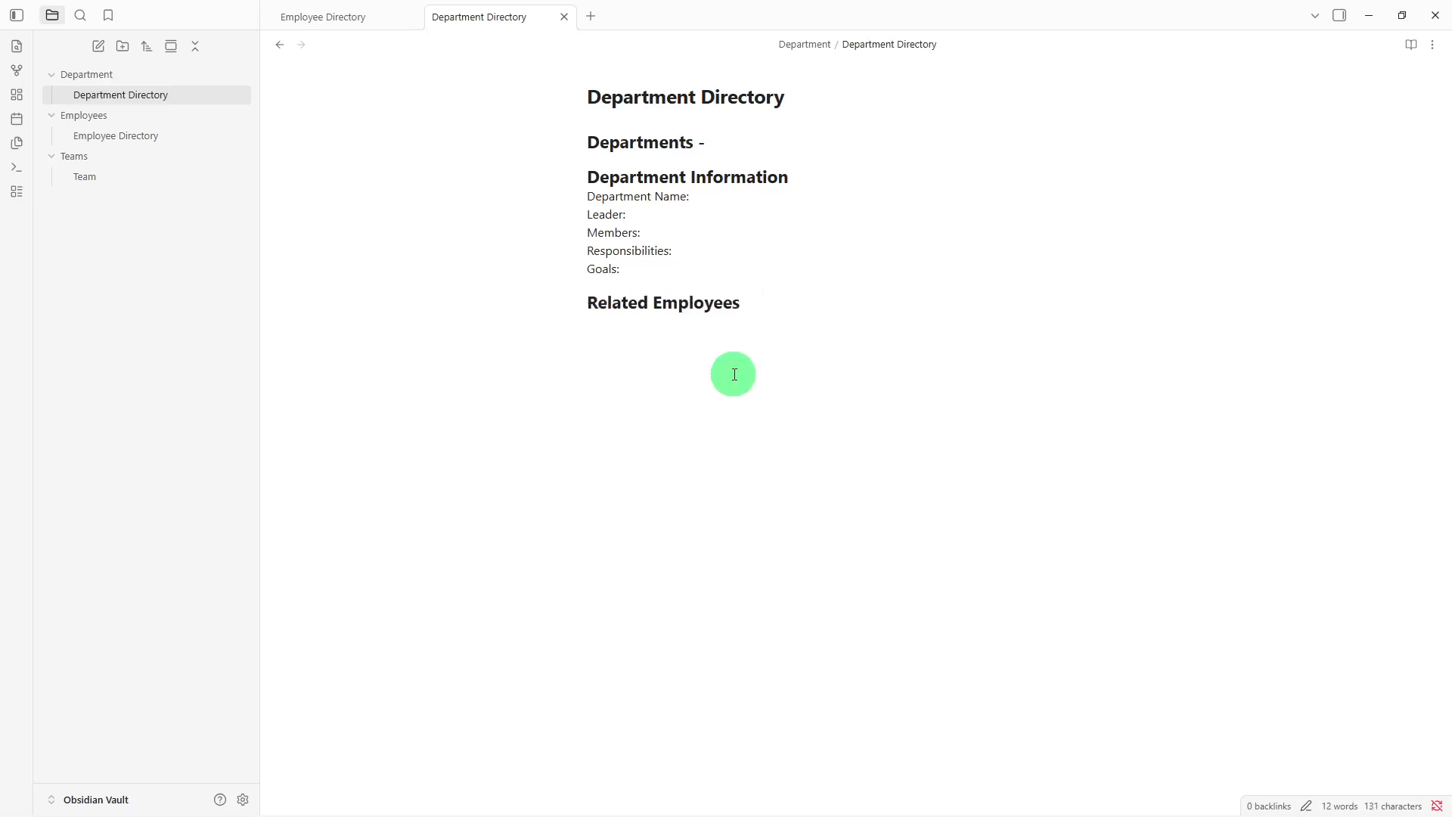